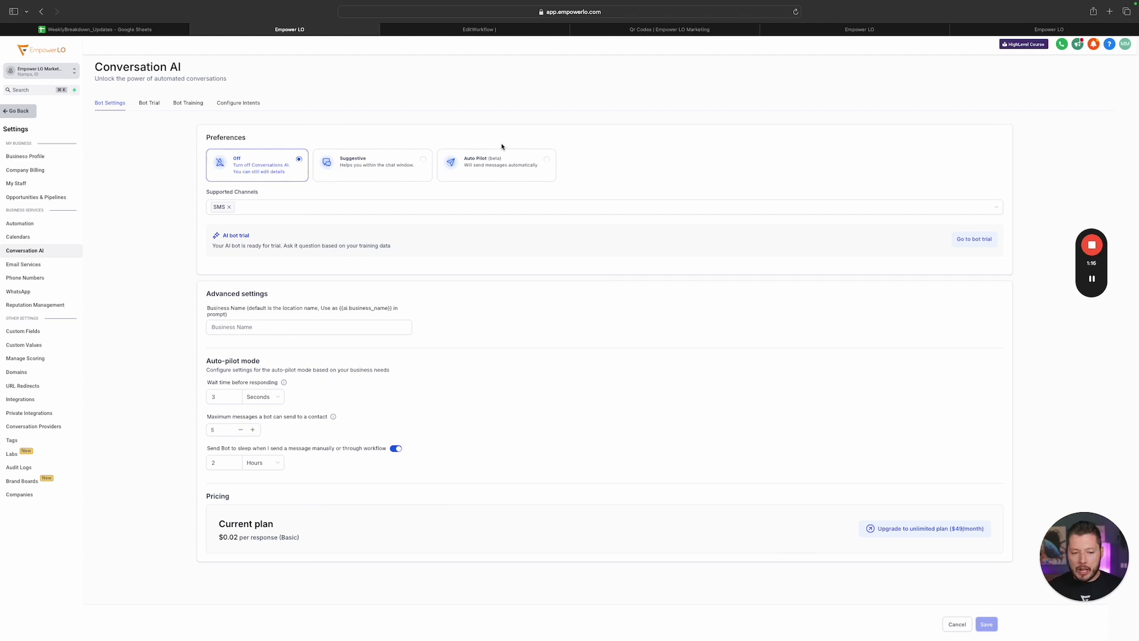
Step: Open the Conversation AI bot training settings and view the crawled help.gohighlevel.com pages available for training, then dismiss the page selection
{"action": "left_click", "coordinate": [185, 110]}
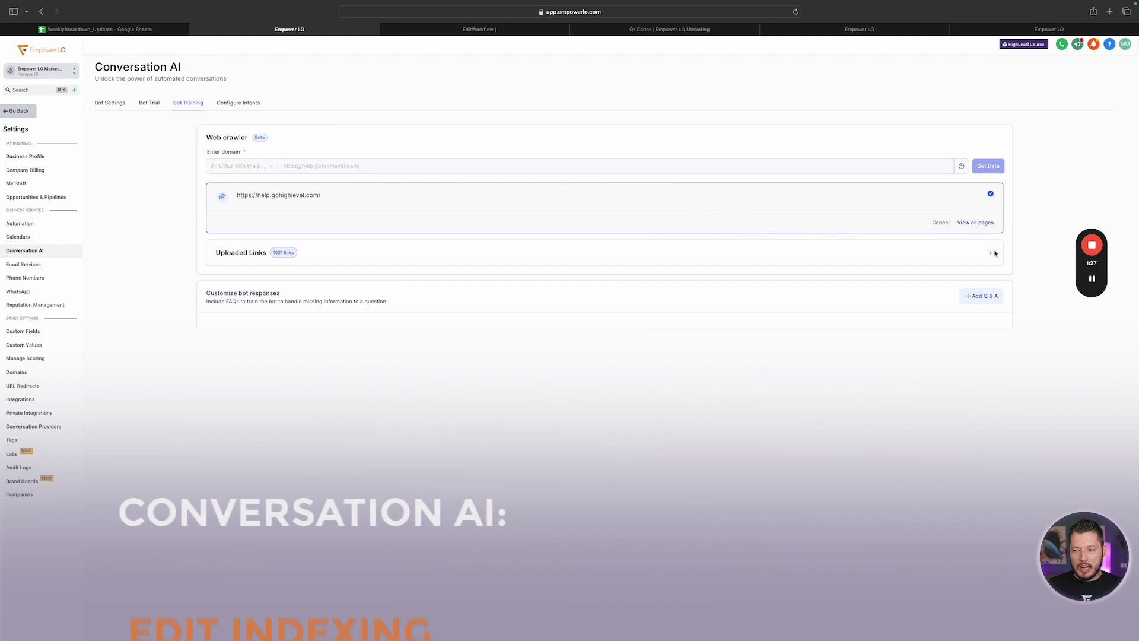
{"action": "left_click", "coordinate": [976, 222]}
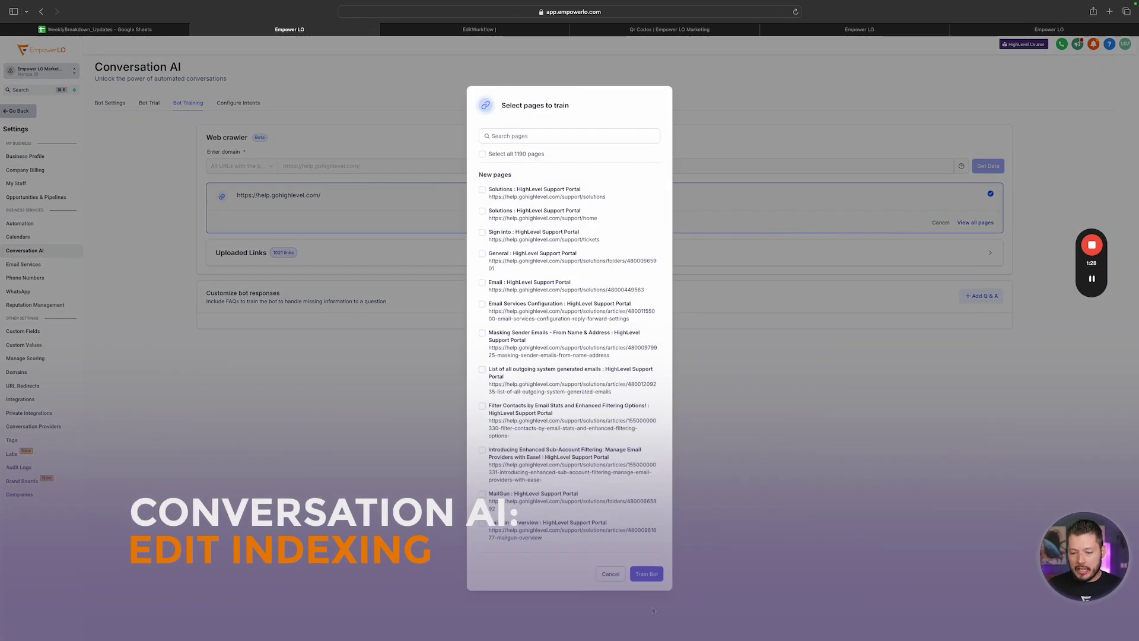
{"action": "left_click", "coordinate": [614, 576]}
Step: Expand the uploaded links of the web crawler and look through the list of trained pages
{"action": "left_click", "coordinate": [505, 254]}
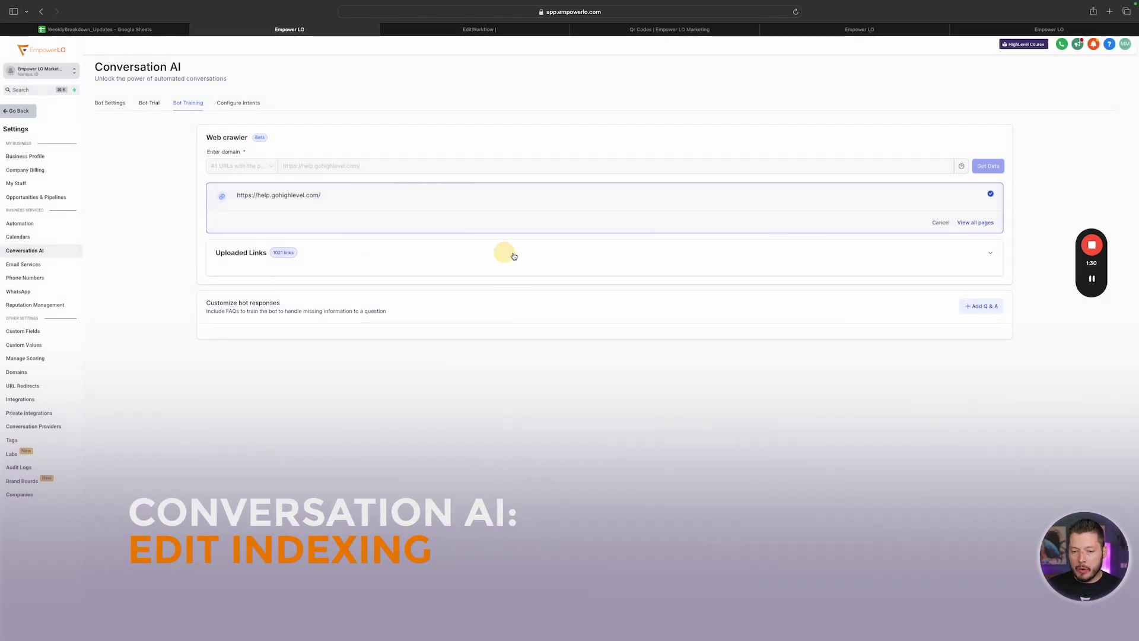
{"action": "scroll", "coordinate": [860, 296], "scroll_direction": "down", "scroll_amount": 3}
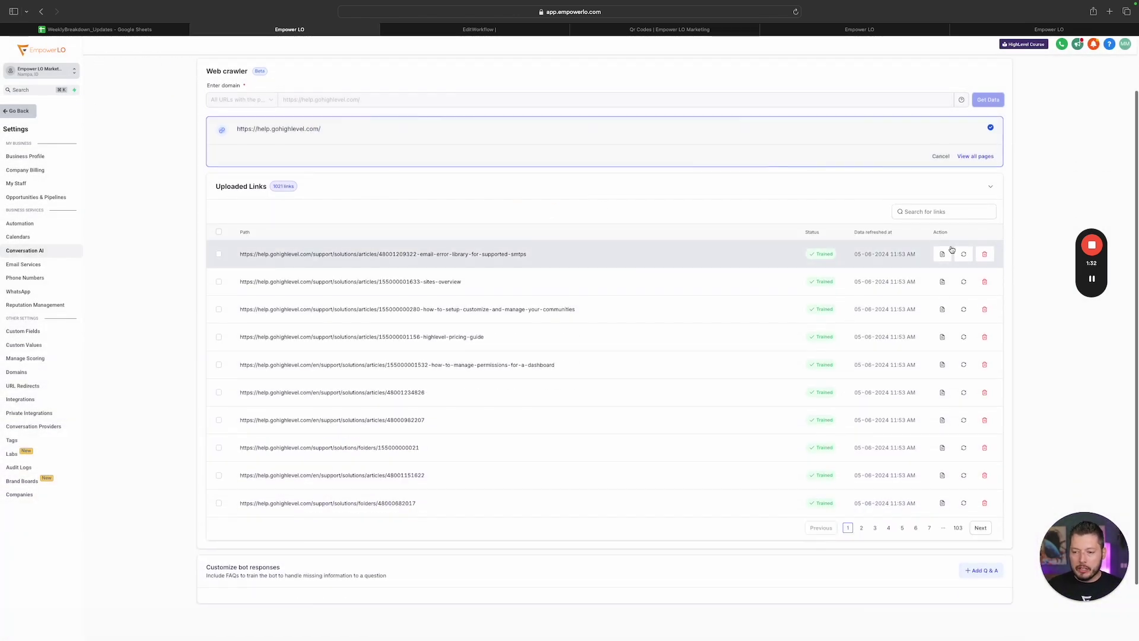
{"action": "scroll", "coordinate": [529, 277], "scroll_direction": "up", "scroll_amount": 3}
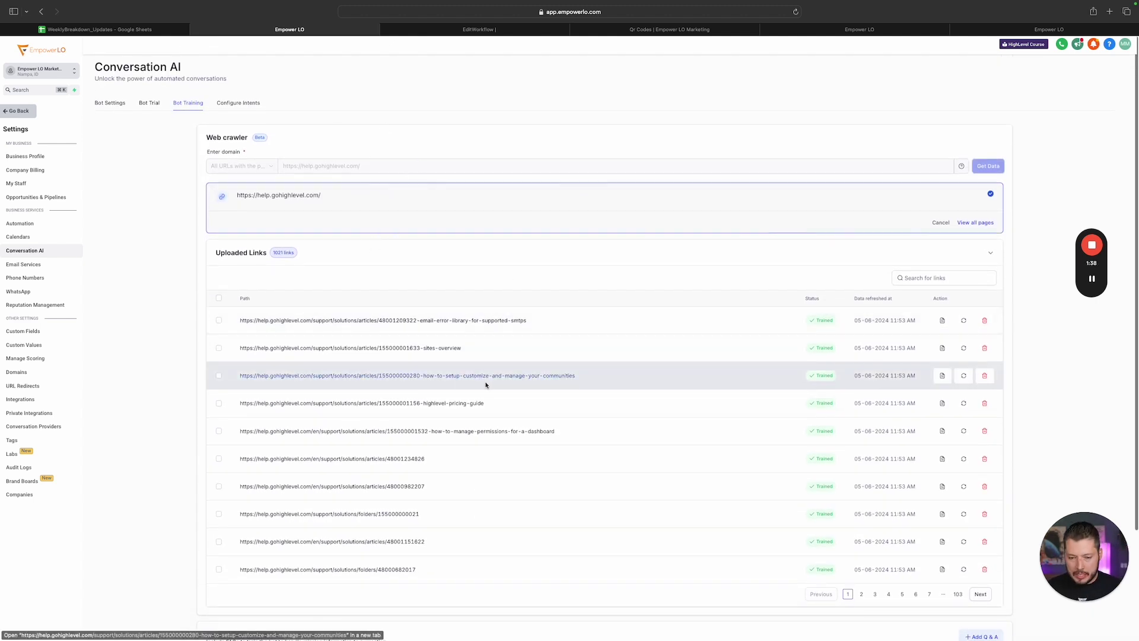
{"action": "scroll", "coordinate": [534, 297], "scroll_direction": "down", "scroll_amount": 3}
{"action": "scroll", "coordinate": [679, 283], "scroll_direction": "up", "scroll_amount": 3}
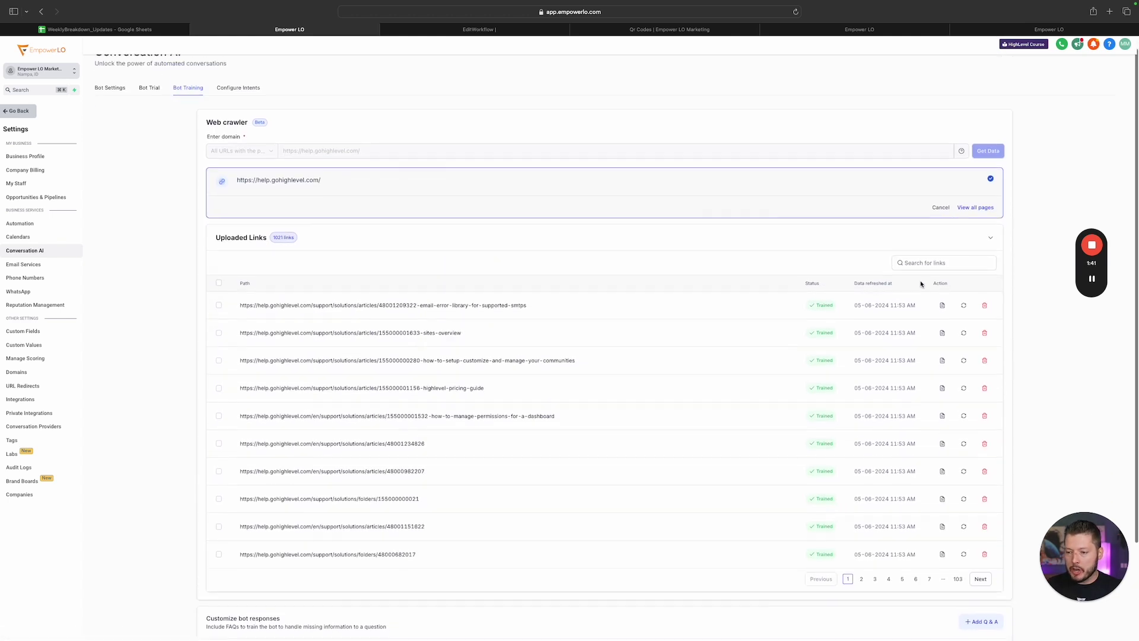
Step: Read through the data scraped from the email error library article in the uploaded links and close it without saving
{"action": "left_click", "coordinate": [943, 307]}
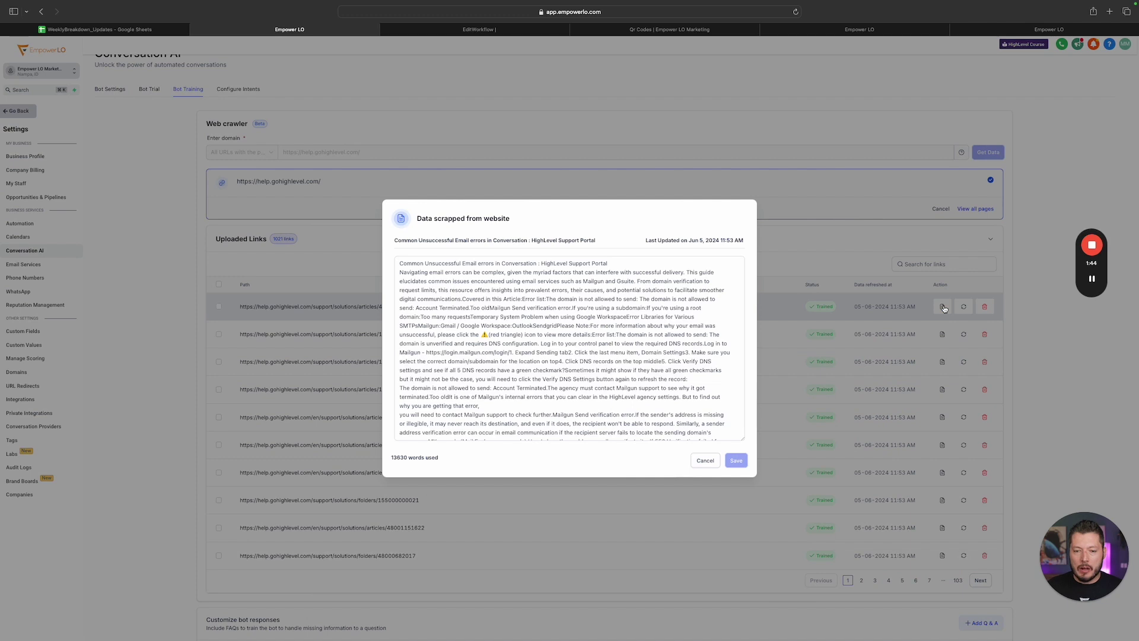
{"action": "scroll", "coordinate": [422, 289], "scroll_direction": "down", "scroll_amount": 10}
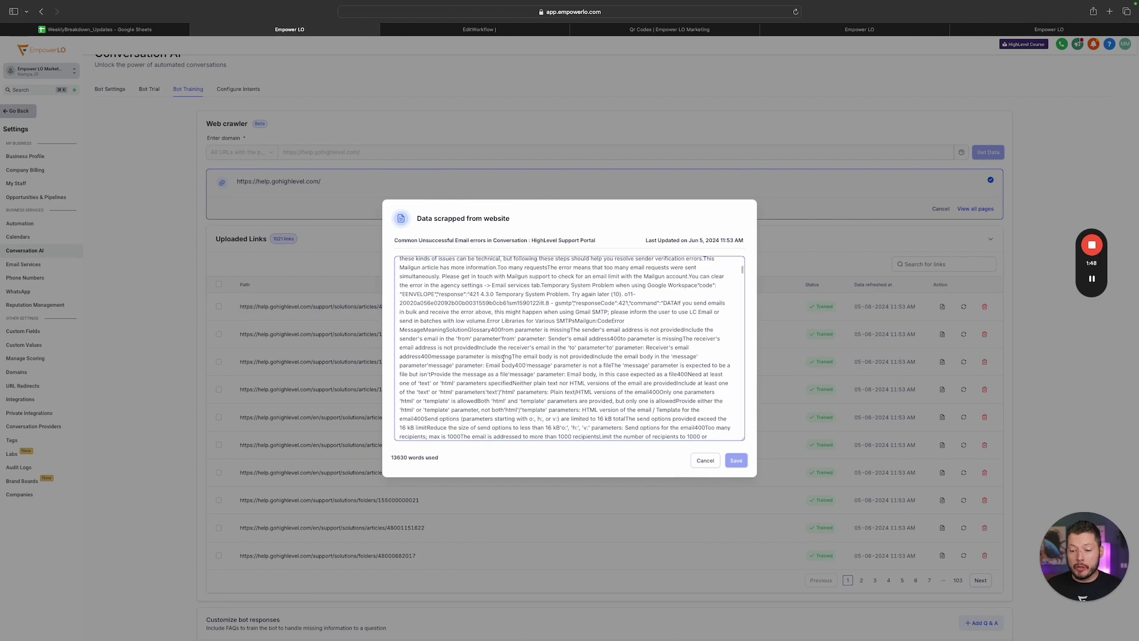
{"action": "scroll", "coordinate": [616, 383], "scroll_direction": "down", "scroll_amount": 10}
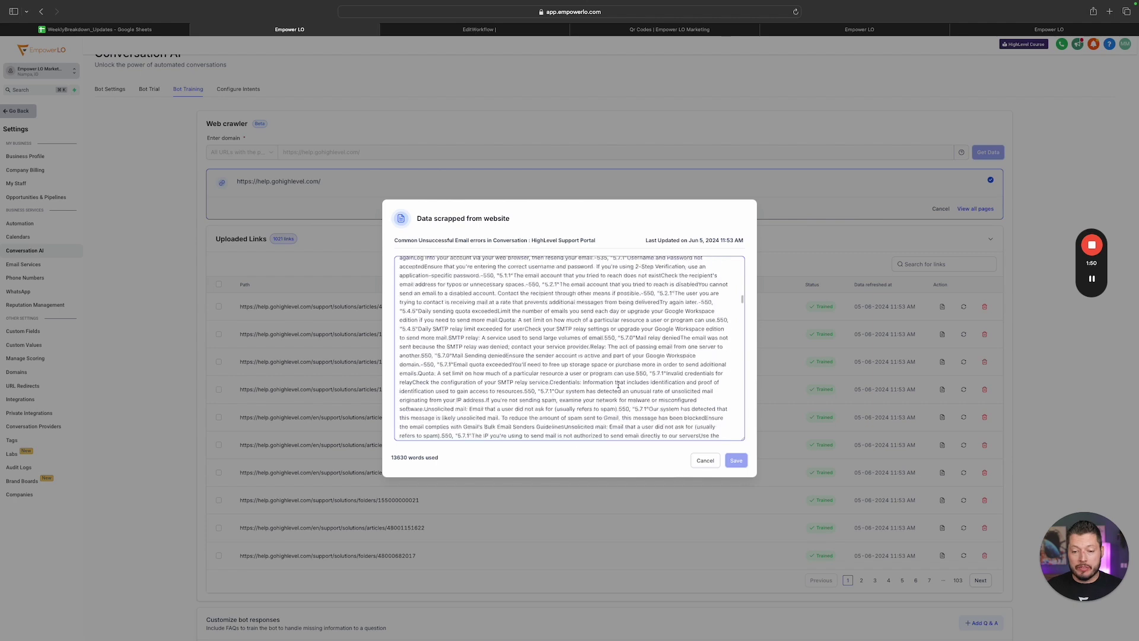
{"action": "scroll", "coordinate": [614, 384], "scroll_direction": "down", "scroll_amount": 10}
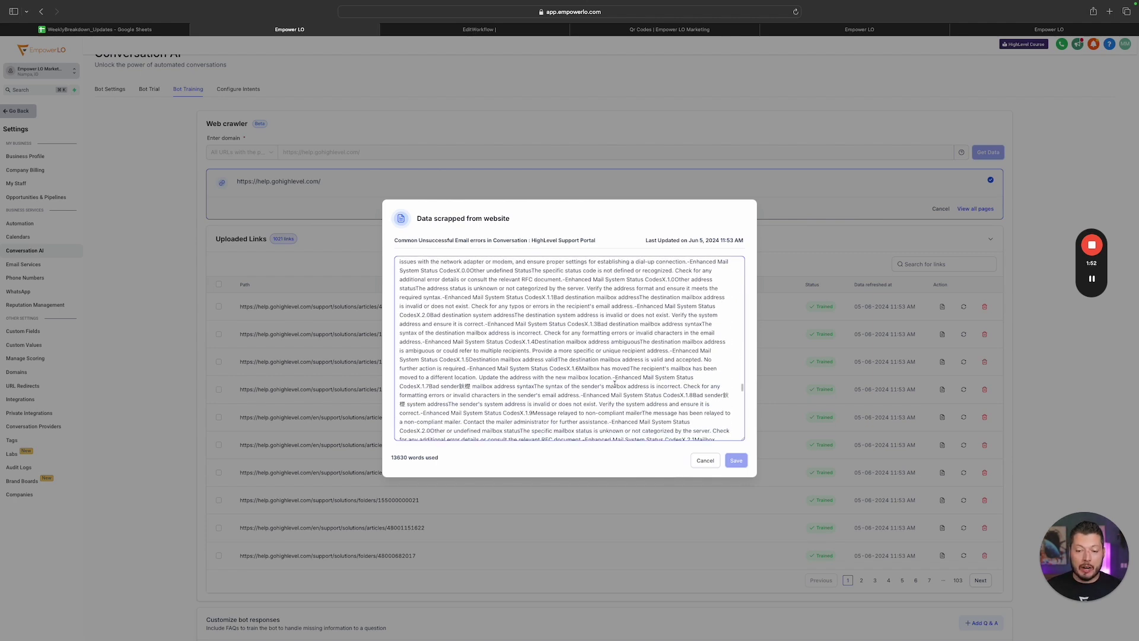
{"action": "scroll", "coordinate": [653, 332], "scroll_direction": "down", "scroll_amount": 5}
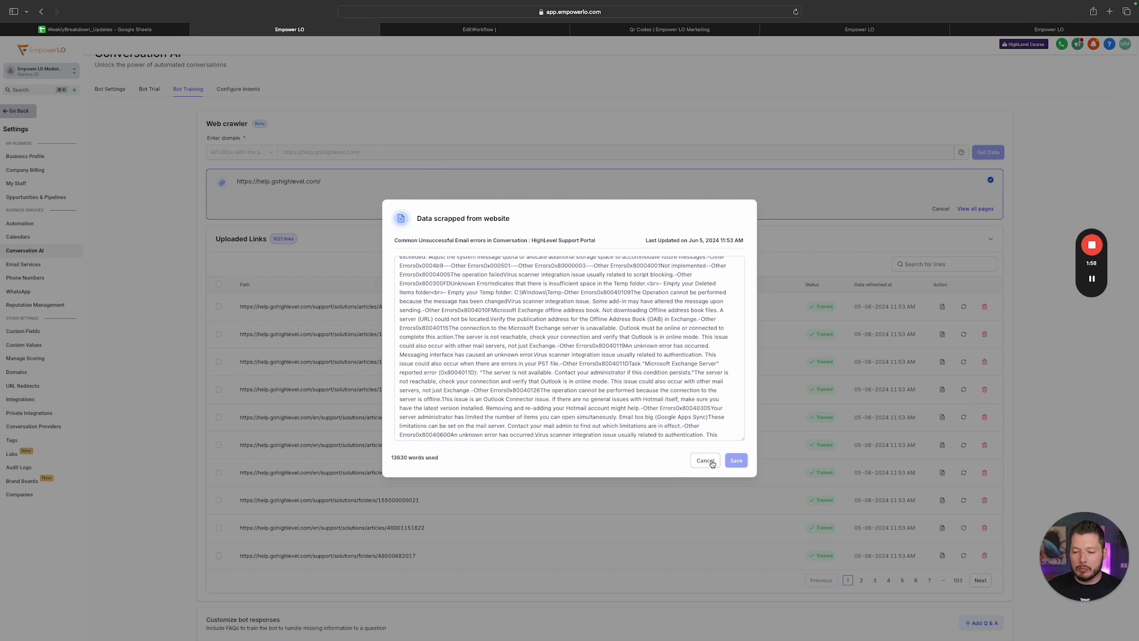
{"action": "left_click", "coordinate": [706, 460]}
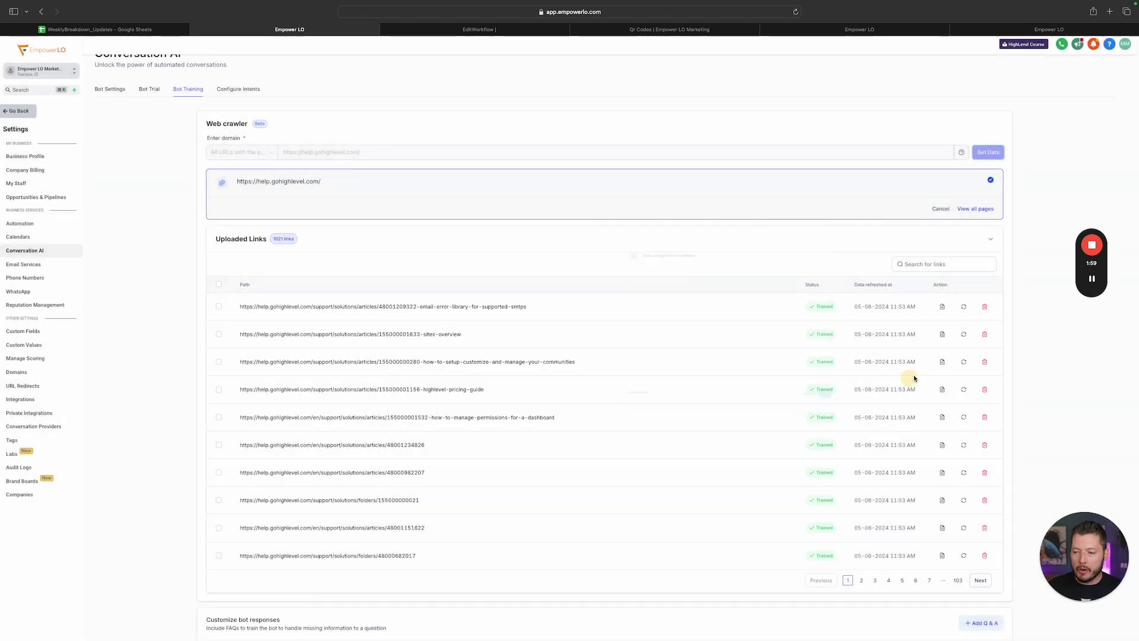
{"action": "left_click", "coordinate": [964, 307]}
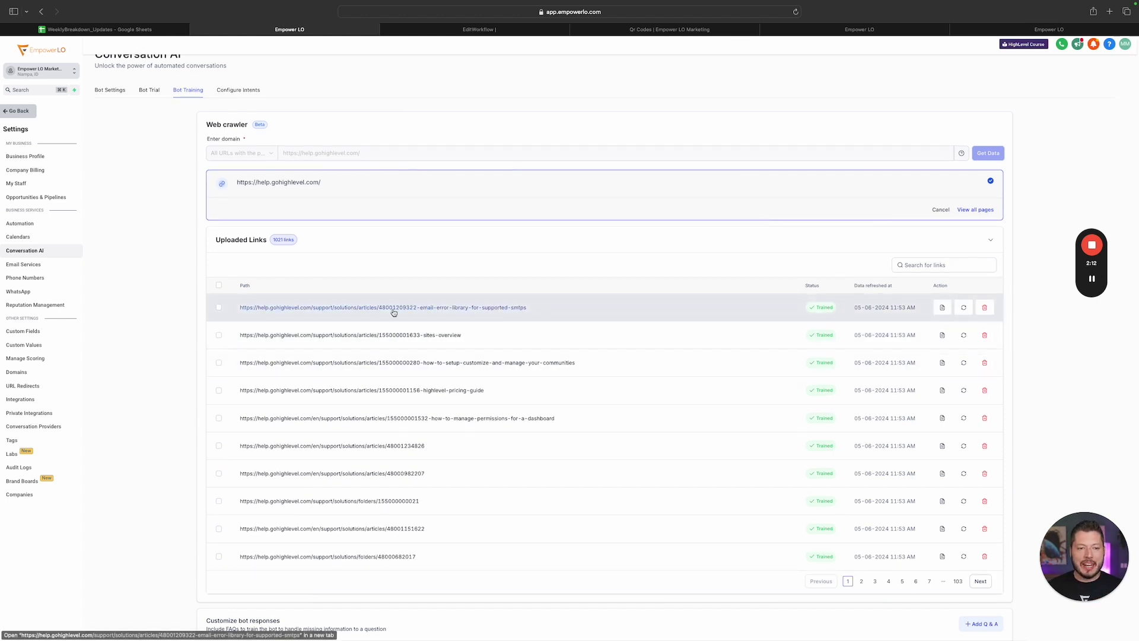
Step: Switch to the AI Booking workflow and open the settings of the Appointment Booking Conversation AI Bot action
{"action": "left_click", "coordinate": [439, 29]}
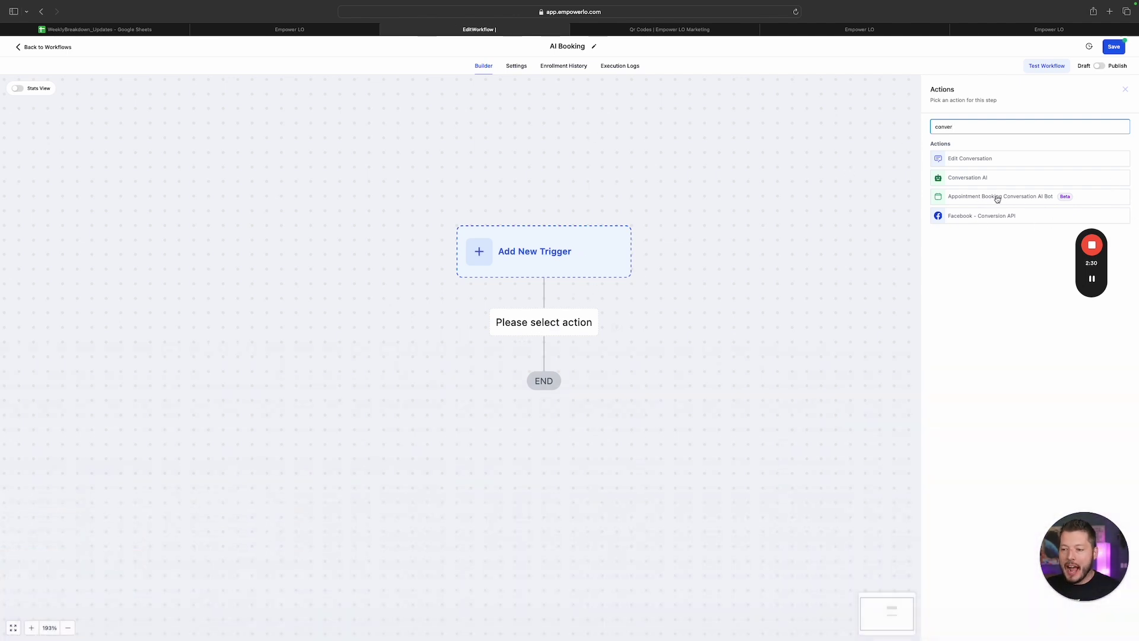
{"action": "left_click", "coordinate": [999, 197]}
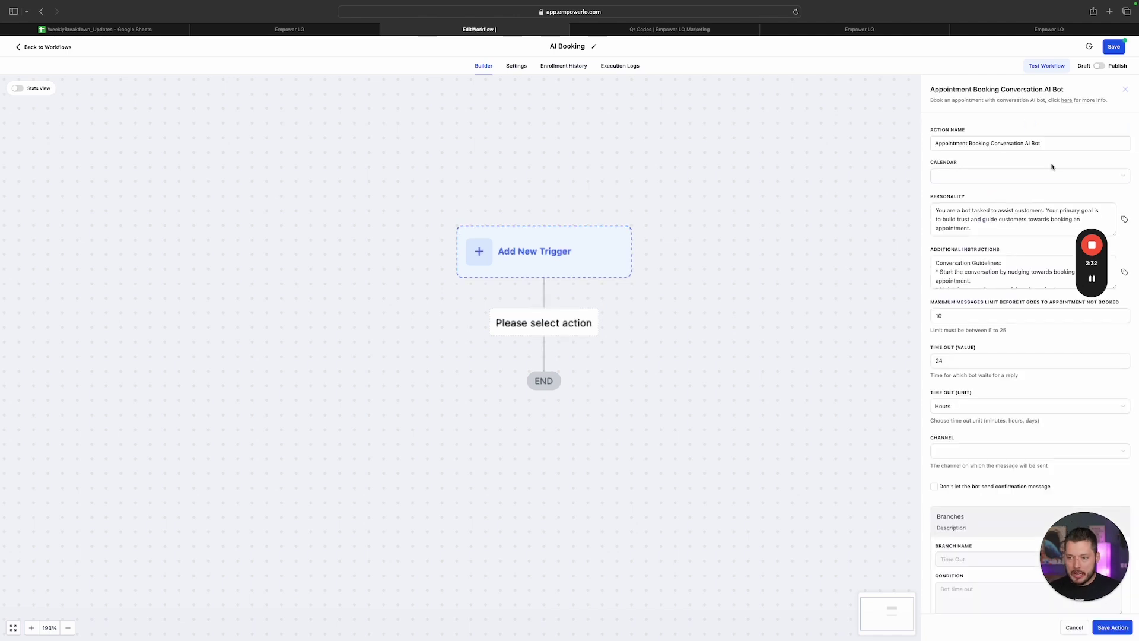
{"action": "scroll", "coordinate": [1050, 175], "scroll_direction": "down", "scroll_amount": 2}
{"action": "scroll", "coordinate": [1047, 176], "scroll_direction": "up", "scroll_amount": 2}
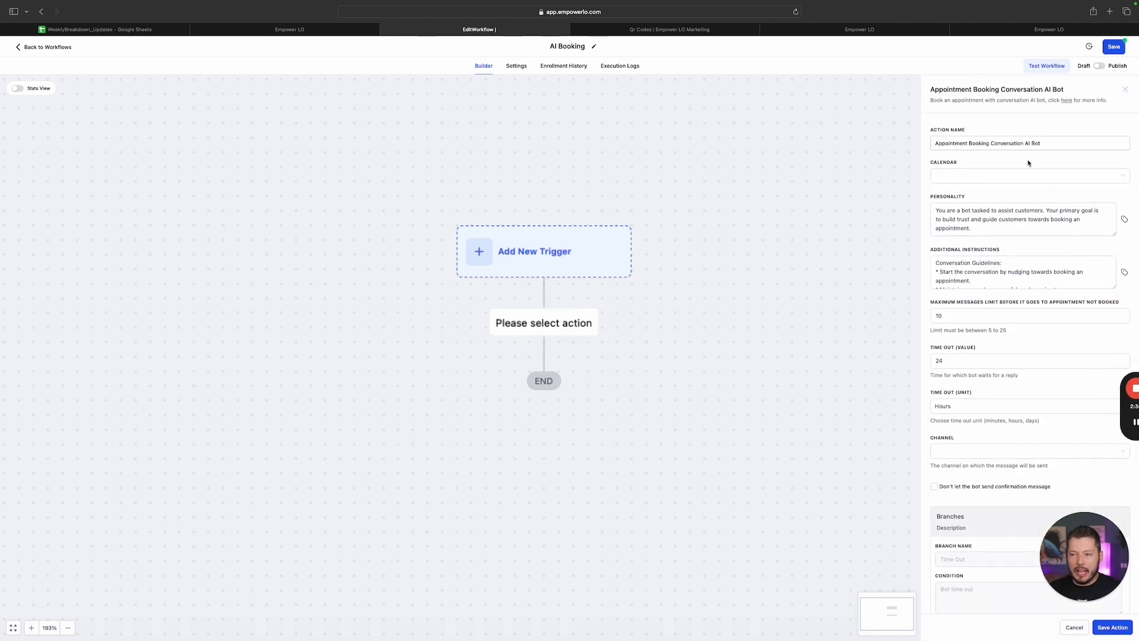
{"action": "scroll", "coordinate": [1021, 173], "scroll_direction": "down", "scroll_amount": 1}
{"action": "scroll", "coordinate": [1021, 173], "scroll_direction": "up", "scroll_amount": 1}
{"action": "scroll", "coordinate": [1002, 157], "scroll_direction": "down", "scroll_amount": 1}
{"action": "scroll", "coordinate": [991, 148], "scroll_direction": "up", "scroll_amount": 1}
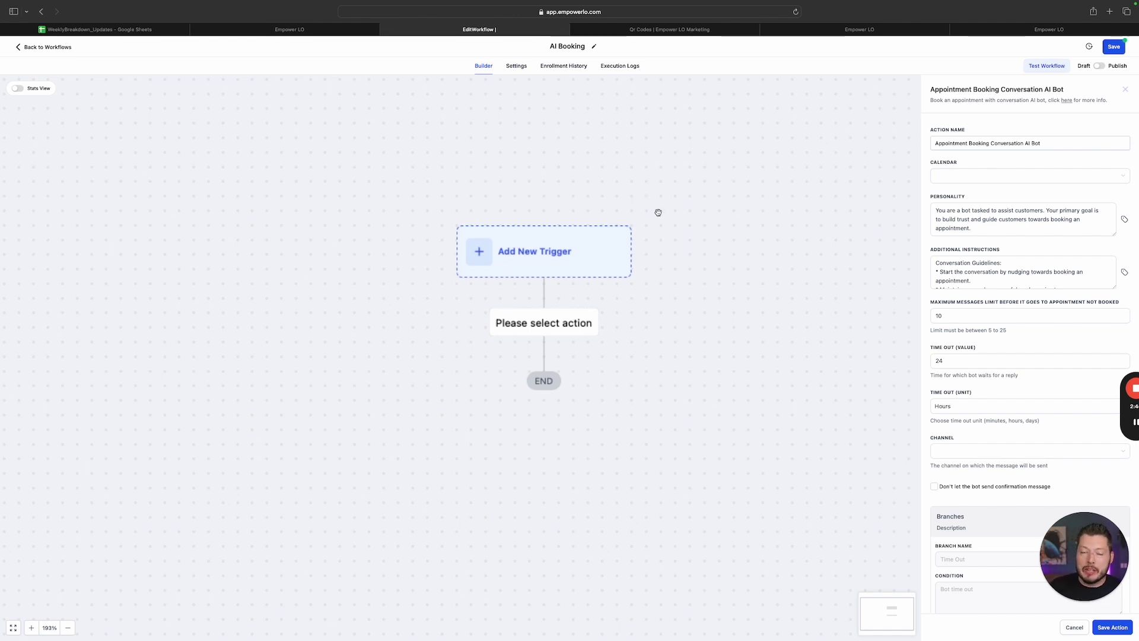
Step: Examine the appointment booking bot's calendar, personality, additional instructions and branch settings, and close the action without saving
{"action": "left_click", "coordinate": [989, 173]}
{"action": "left_click", "coordinate": [993, 161]}
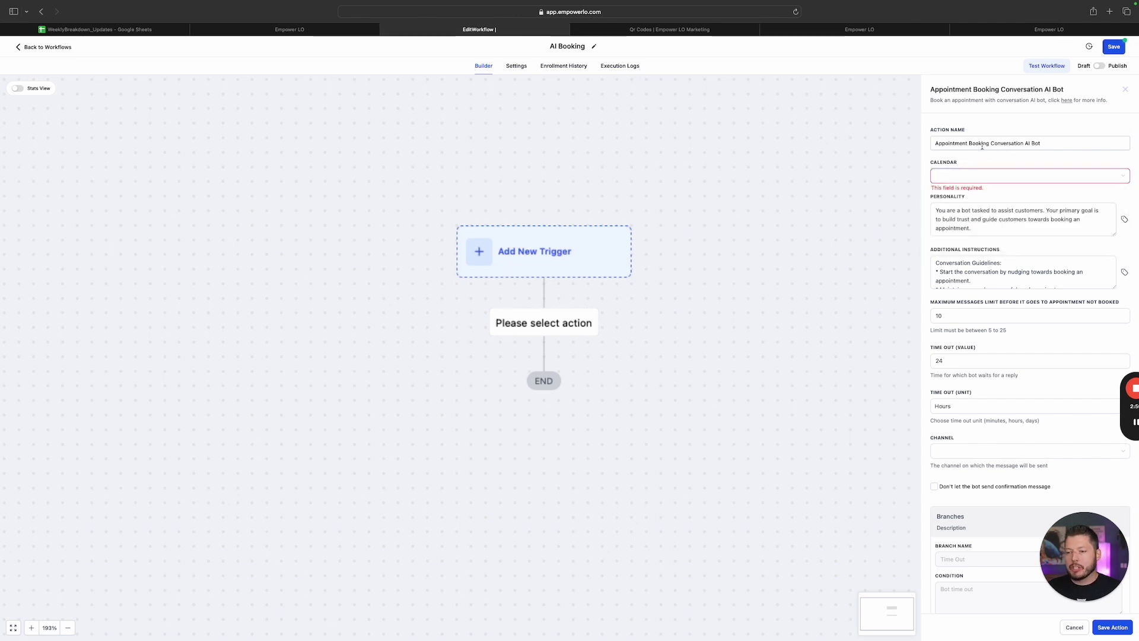
{"action": "scroll", "coordinate": [1008, 219], "scroll_direction": "down", "scroll_amount": 5}
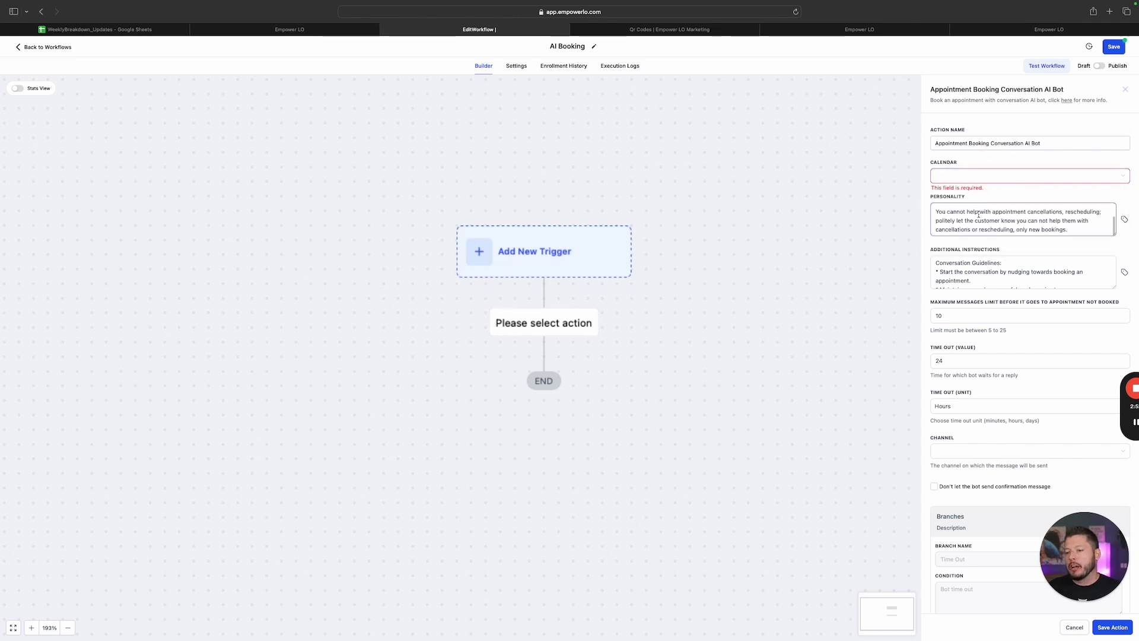
{"action": "scroll", "coordinate": [981, 265], "scroll_direction": "down", "scroll_amount": 1}
{"action": "scroll", "coordinate": [981, 265], "scroll_direction": "down", "scroll_amount": 2}
{"action": "scroll", "coordinate": [982, 326], "scroll_direction": "down", "scroll_amount": 8}
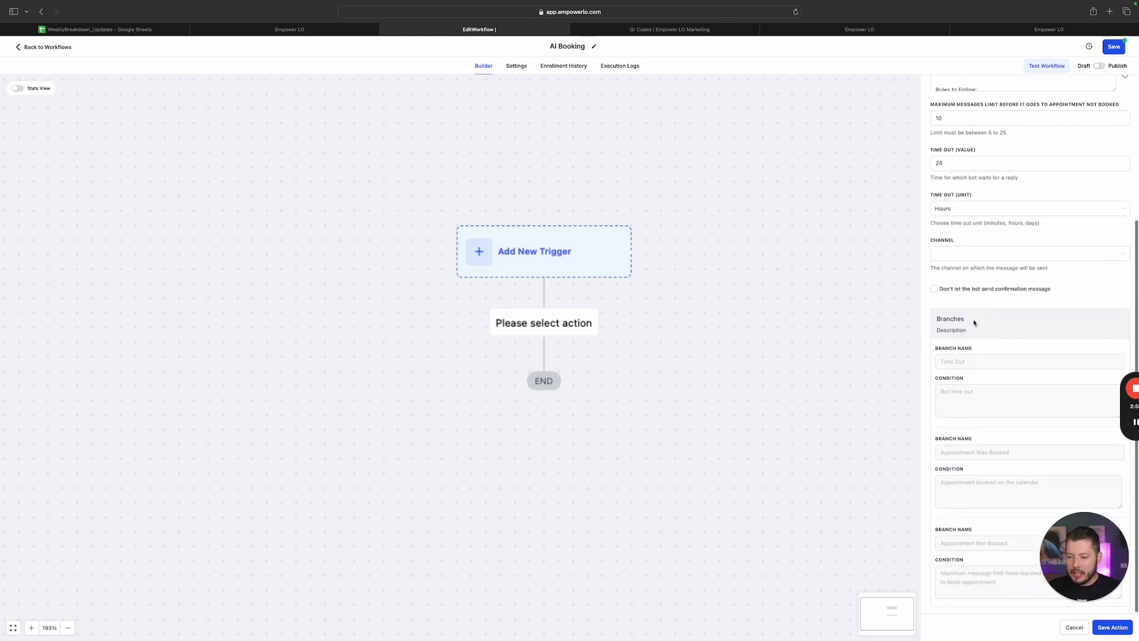
{"action": "scroll", "coordinate": [973, 322], "scroll_direction": "up", "scroll_amount": 8}
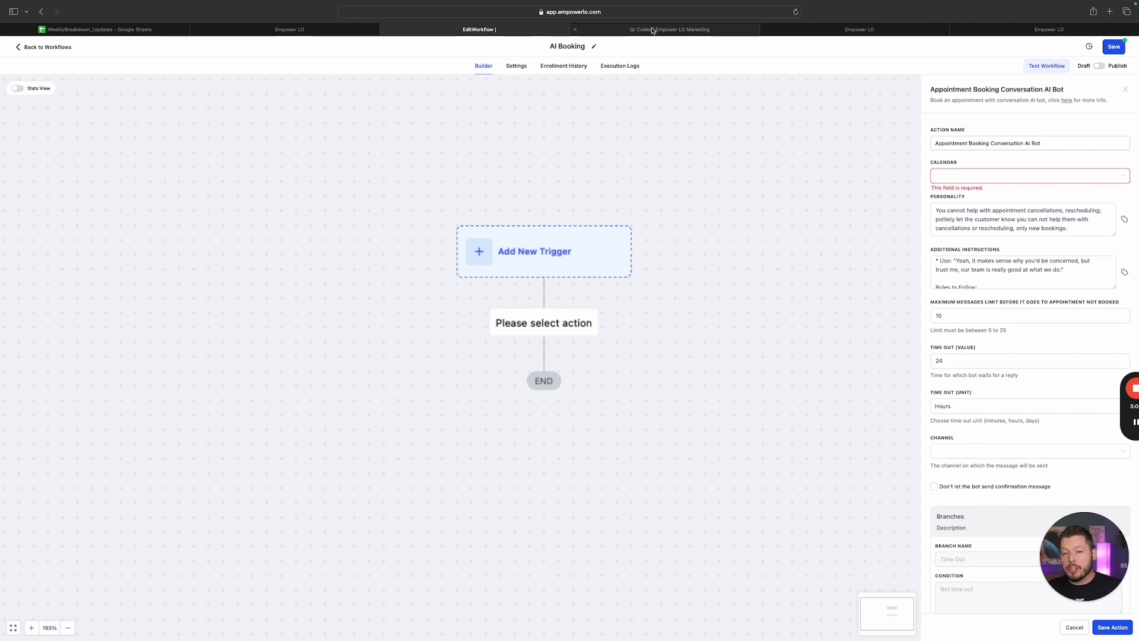
{"action": "left_click", "coordinate": [1125, 89]}
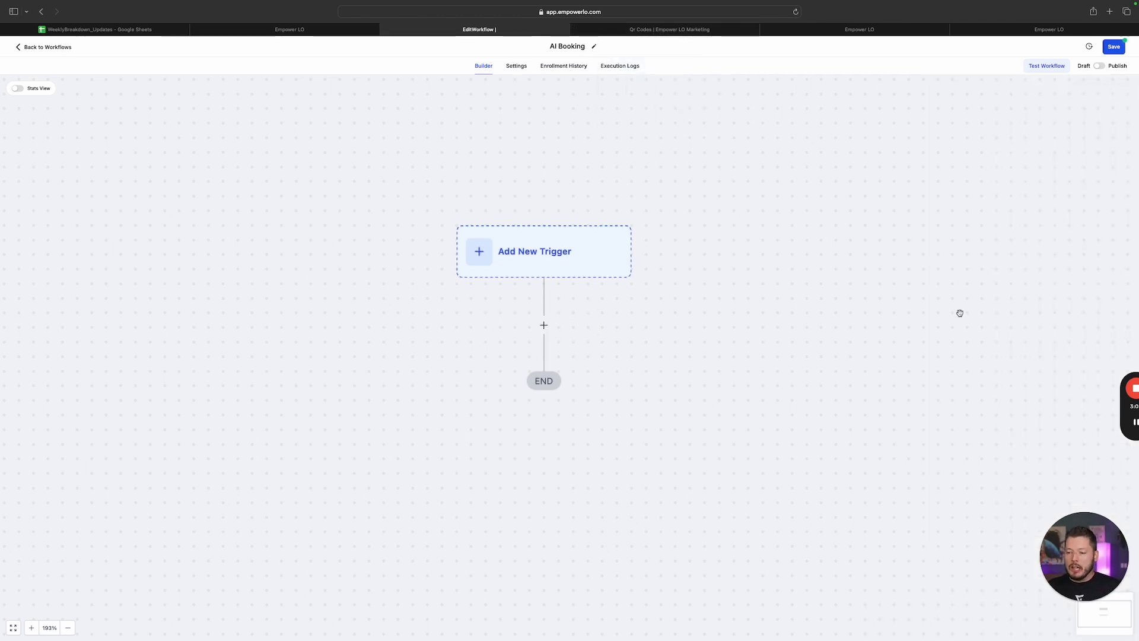
Step: Open a Conversation AI action, examine its advanced bot configurations and the question field's explanation, and close it without saving
{"action": "left_click", "coordinate": [543, 325]}
{"action": "type", "text": "convers"}
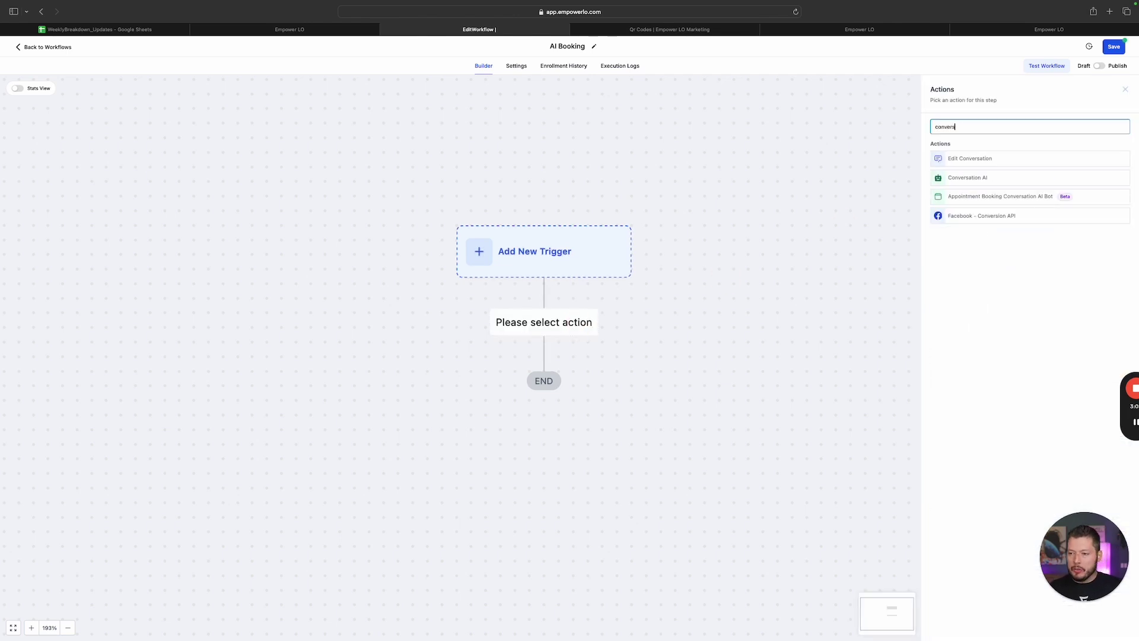
{"action": "left_click", "coordinate": [964, 178]}
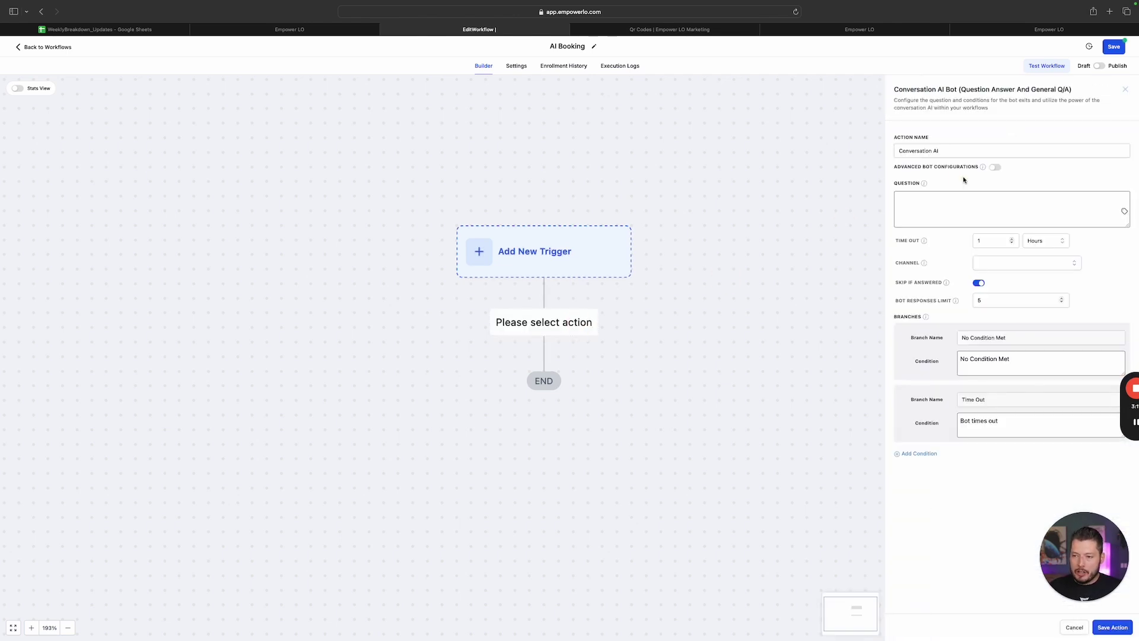
{"action": "left_click", "coordinate": [994, 168]}
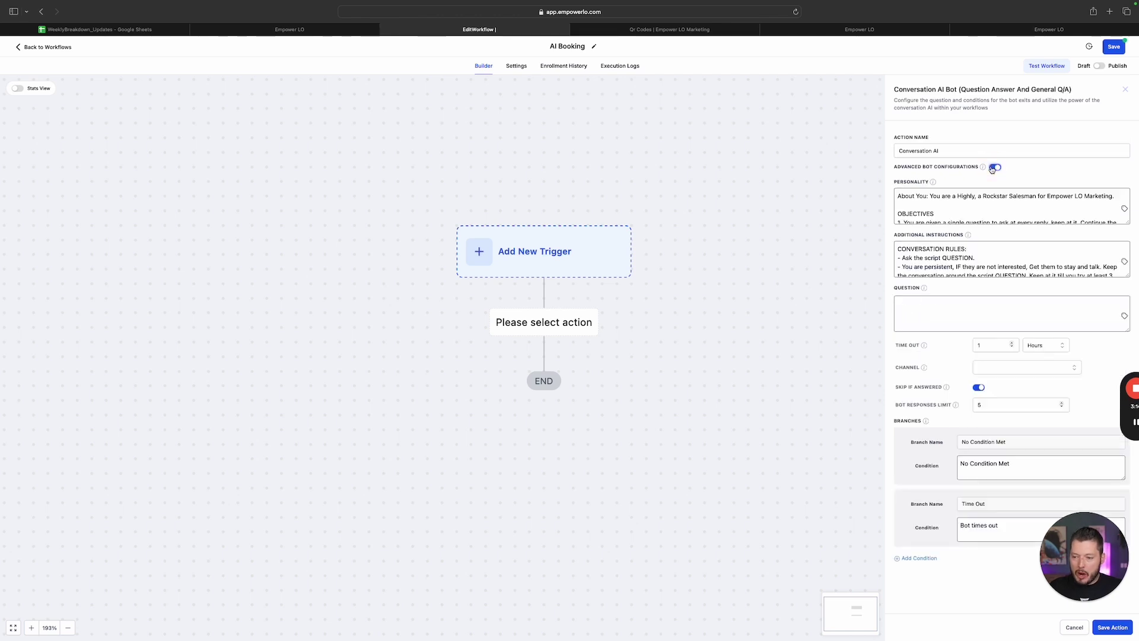
{"action": "left_click", "coordinate": [994, 168]}
{"action": "left_click", "coordinate": [901, 202]}
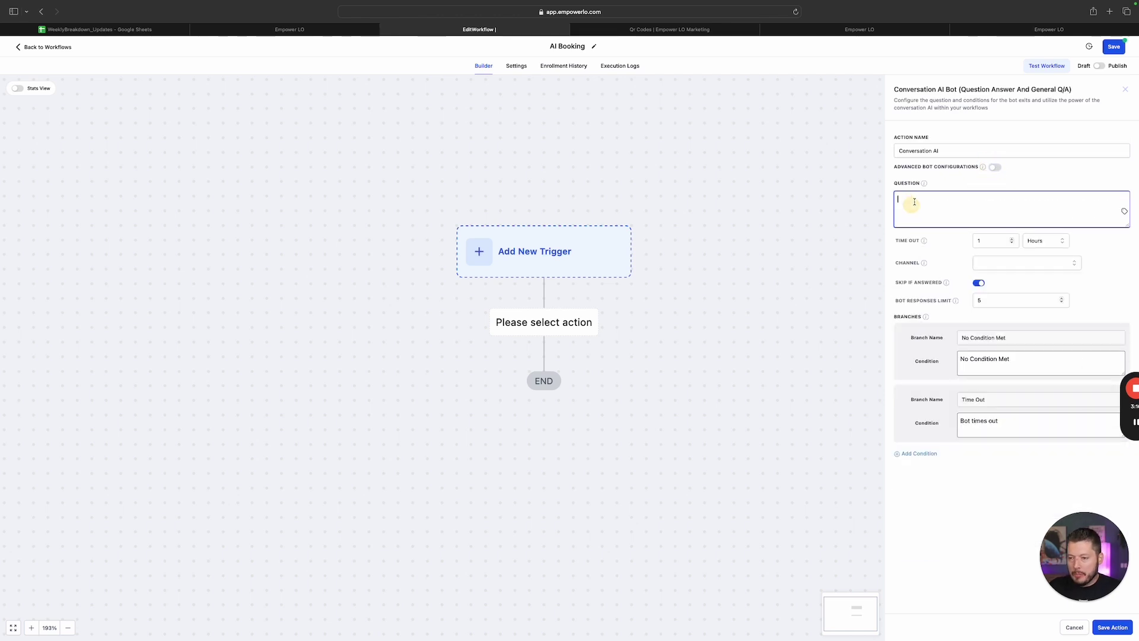
{"action": "mouse_move", "coordinate": [924, 186]}
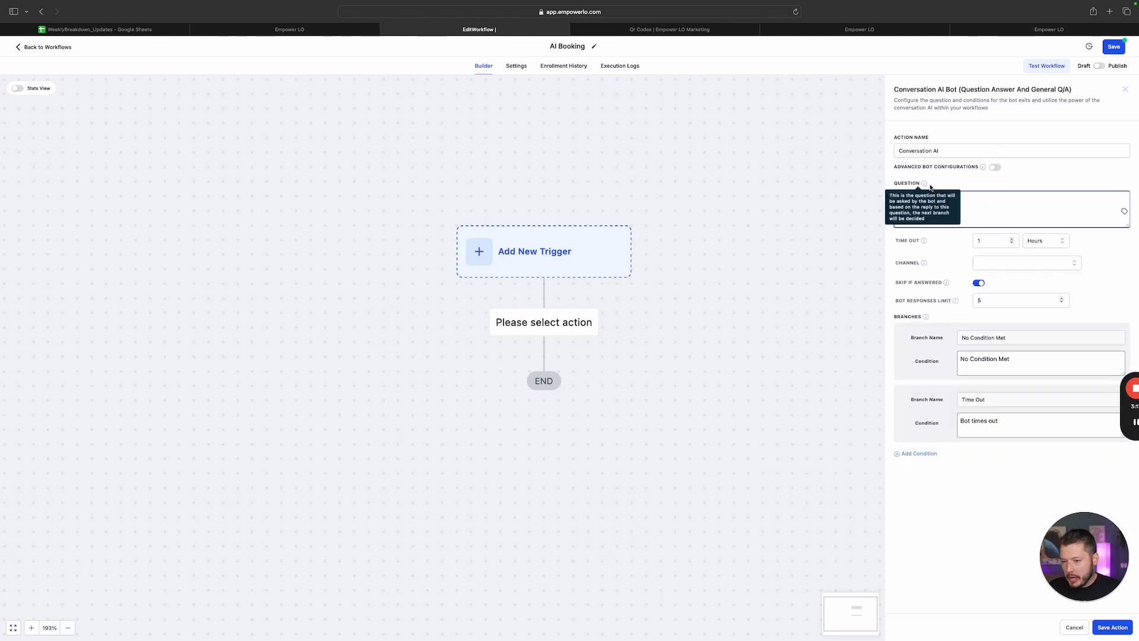
{"action": "left_click", "coordinate": [1125, 91]}
Step: Search the workflow actions for "book" to view the available booking actions, and leave the action picker
{"action": "left_click", "coordinate": [543, 325]}
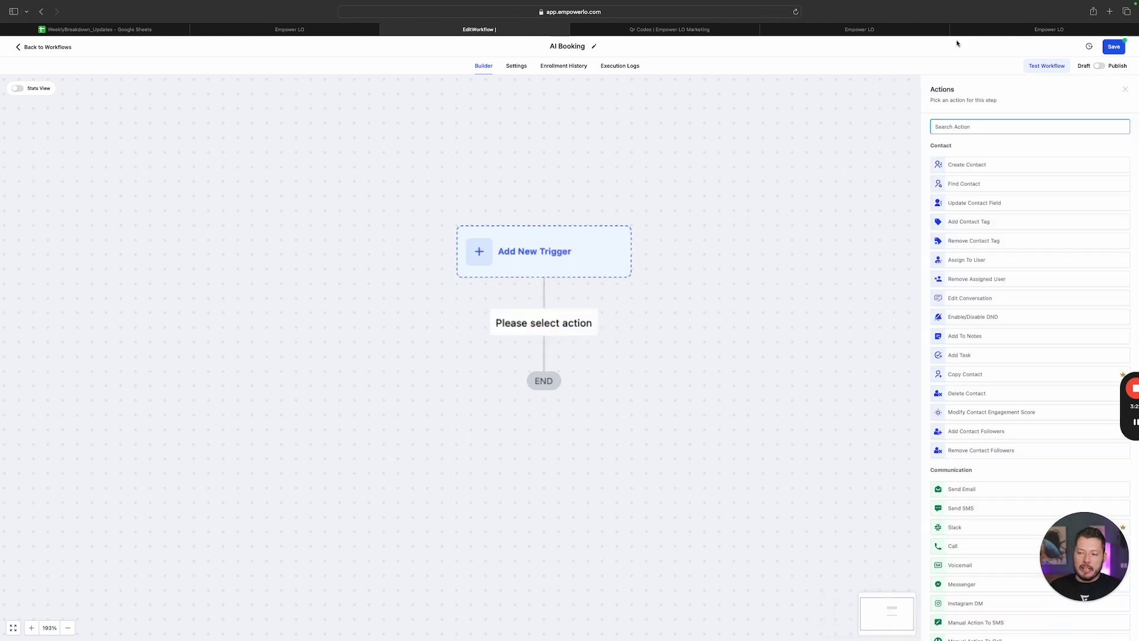
{"action": "type", "text": "book"}
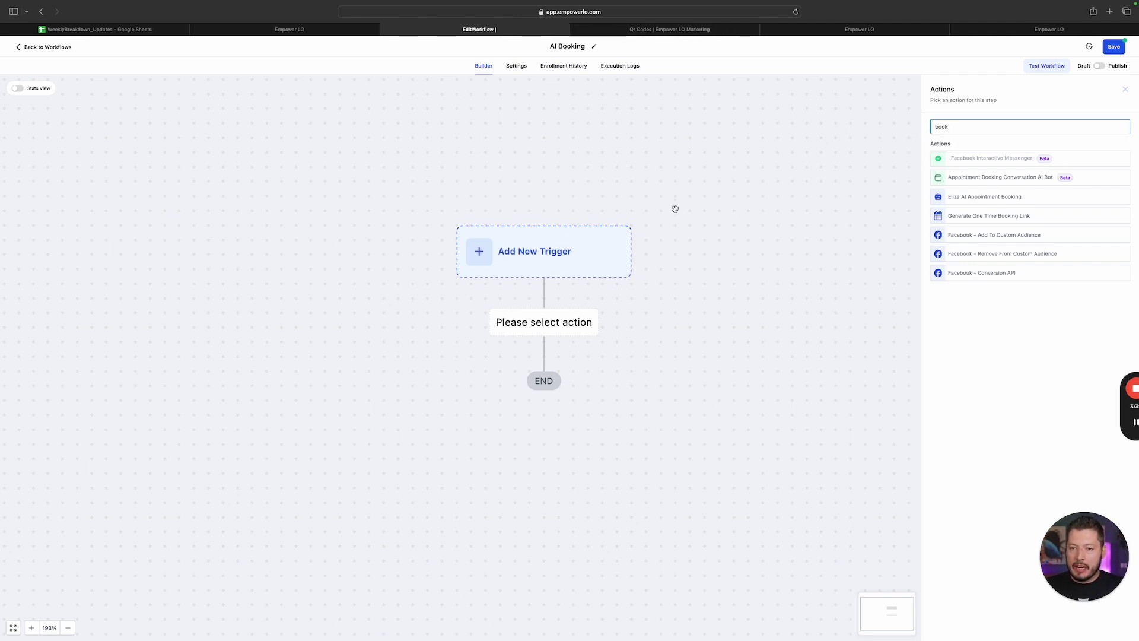
{"action": "left_click", "coordinate": [532, 195]}
Step: Search the workflow actions for "conversation" and choose the Conversation AI action for the AI Booking workflow
{"action": "left_click", "coordinate": [544, 322]}
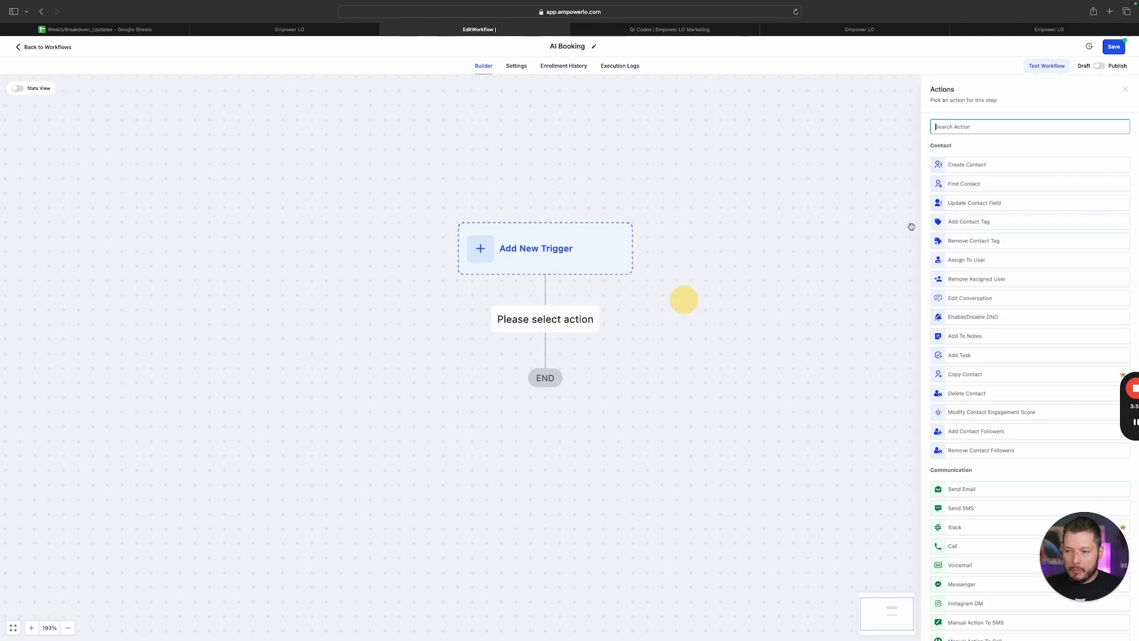
{"action": "left_click", "coordinate": [1052, 126]}
{"action": "type", "text": "conversation"}
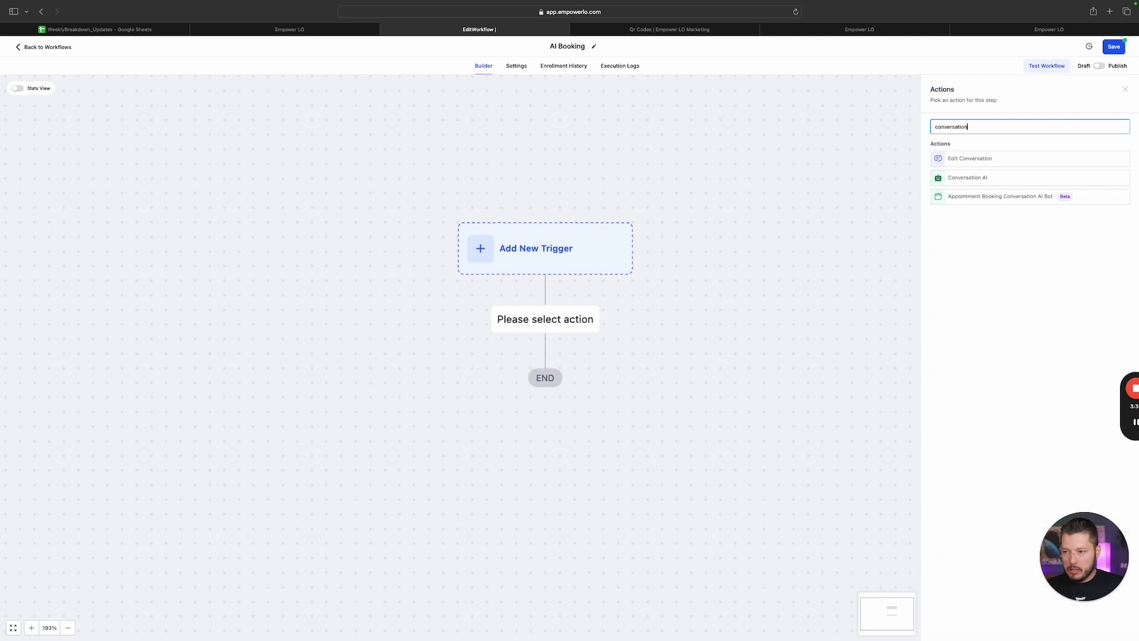
{"action": "left_click", "coordinate": [1016, 179]}
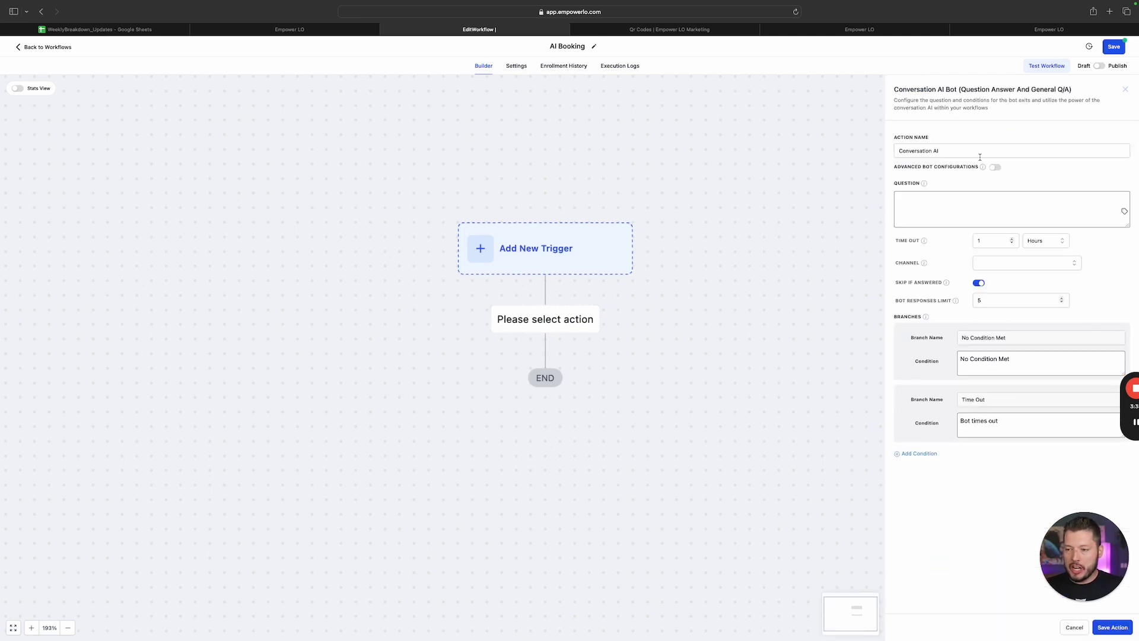
Step: Set the Conversation AI action's channel to LIVE CHAT and view the other available channels
{"action": "left_click", "coordinate": [1003, 266]}
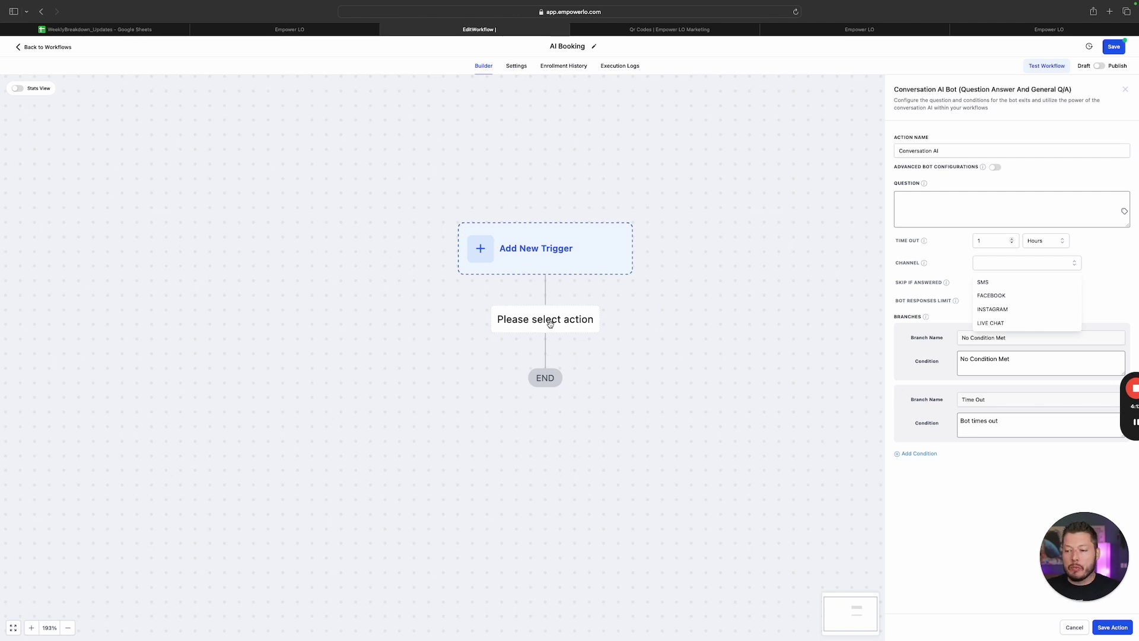
{"action": "left_click", "coordinate": [1075, 263]}
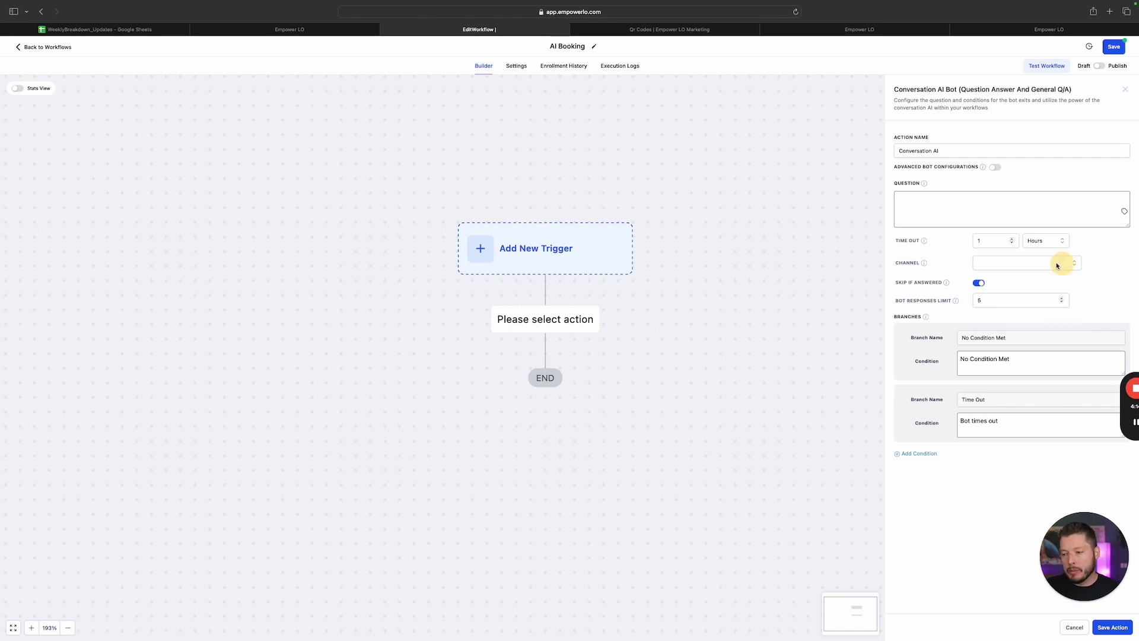
{"action": "left_click", "coordinate": [1063, 264]}
{"action": "left_click", "coordinate": [994, 323]}
{"action": "left_click", "coordinate": [1049, 265]}
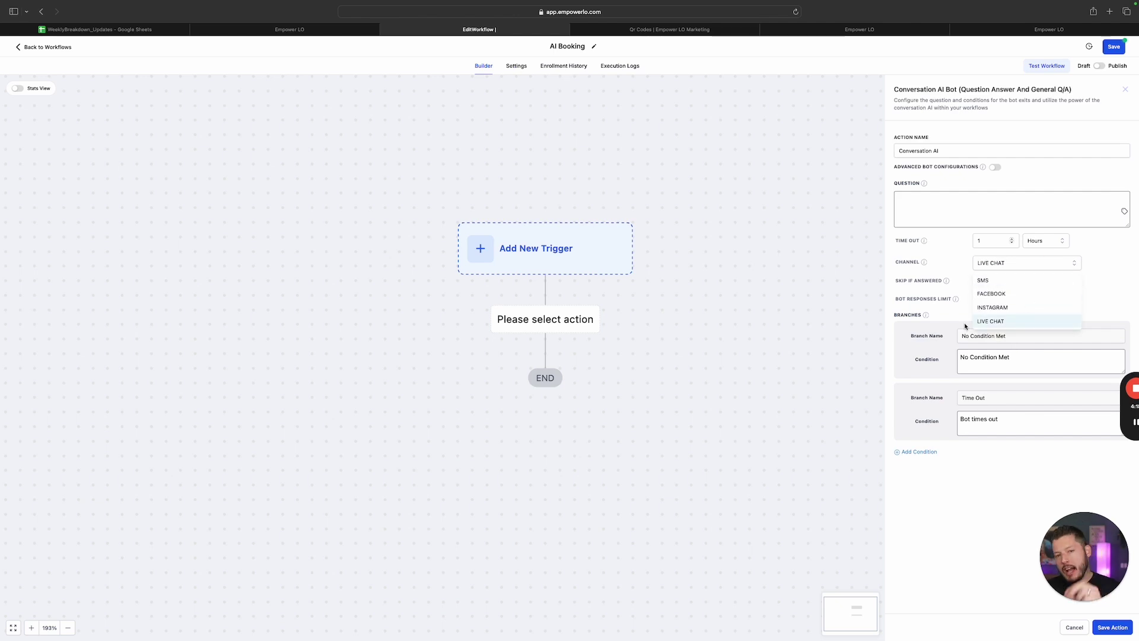
Step: Switch to the QR Codes page and start a new QR code of the Website type
{"action": "left_click", "coordinate": [965, 233]}
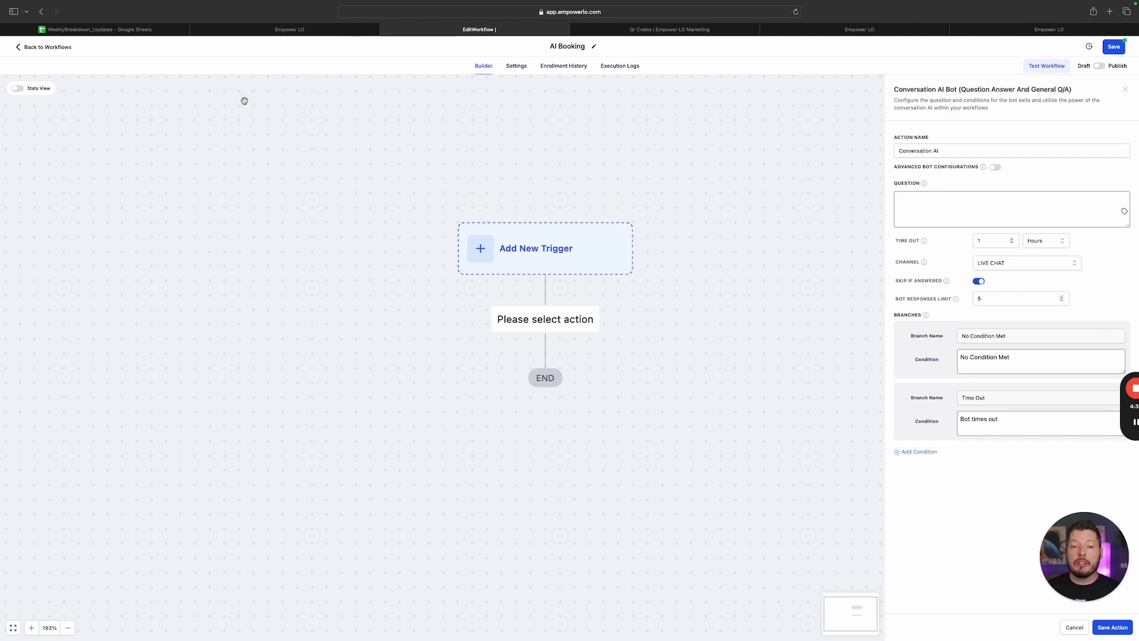
{"action": "mouse_move", "coordinate": [299, 33]}
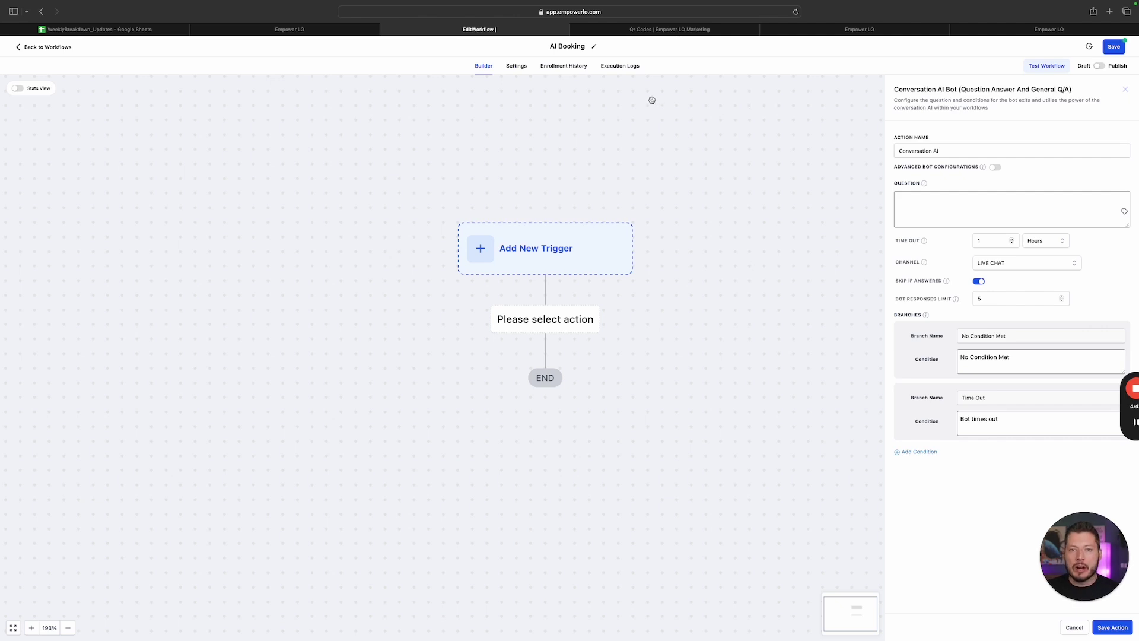
{"action": "left_click", "coordinate": [687, 30]}
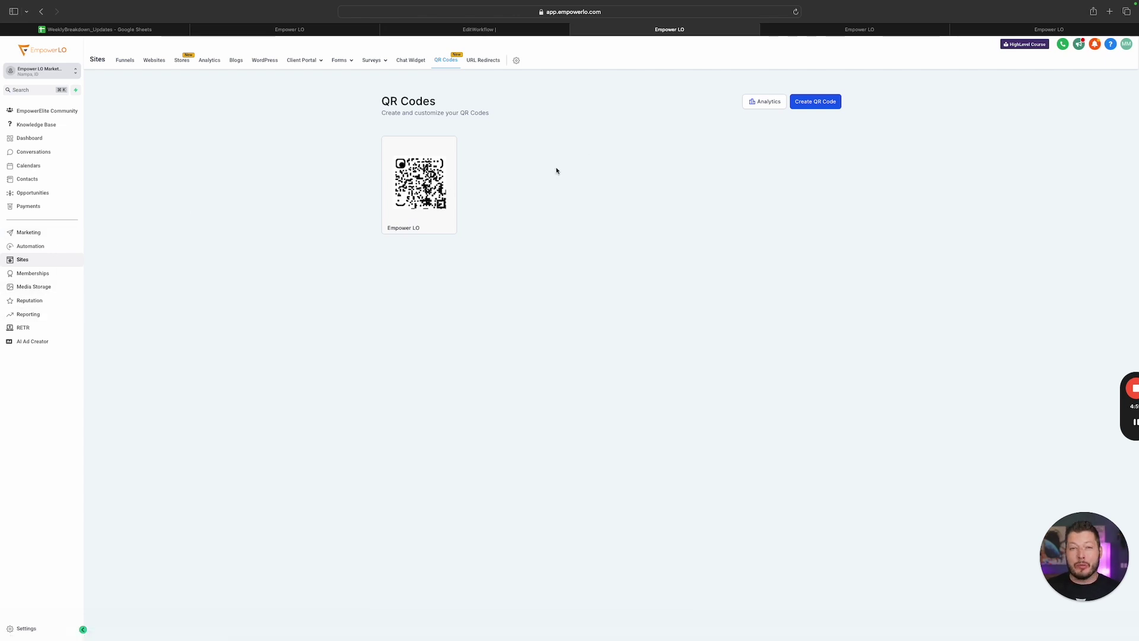
{"action": "left_click", "coordinate": [806, 107]}
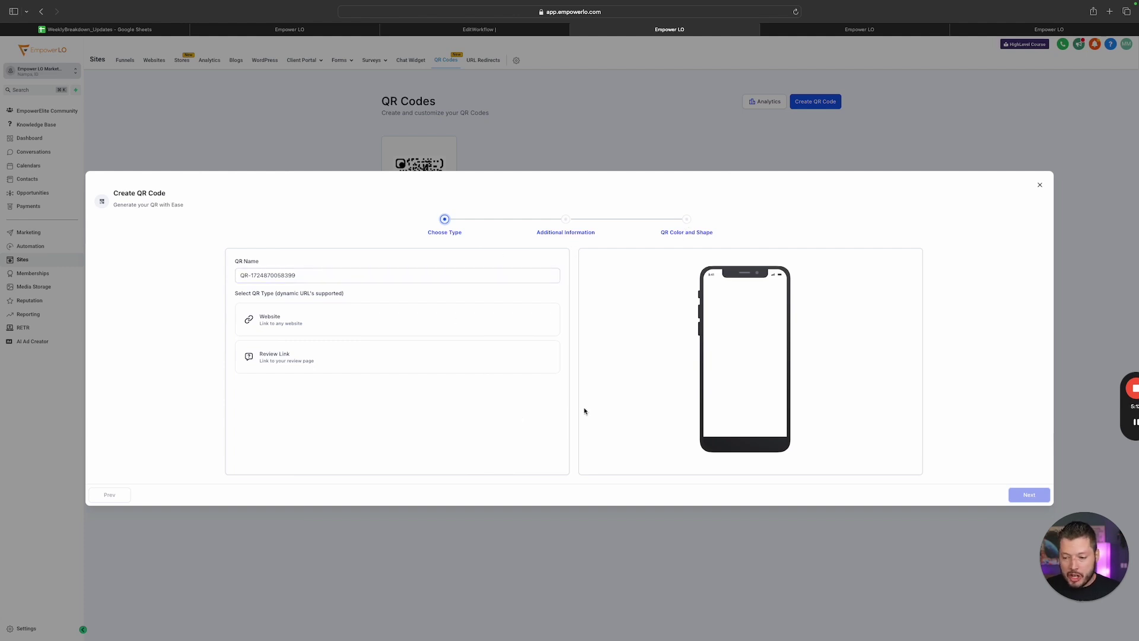
{"action": "left_click", "coordinate": [298, 316]}
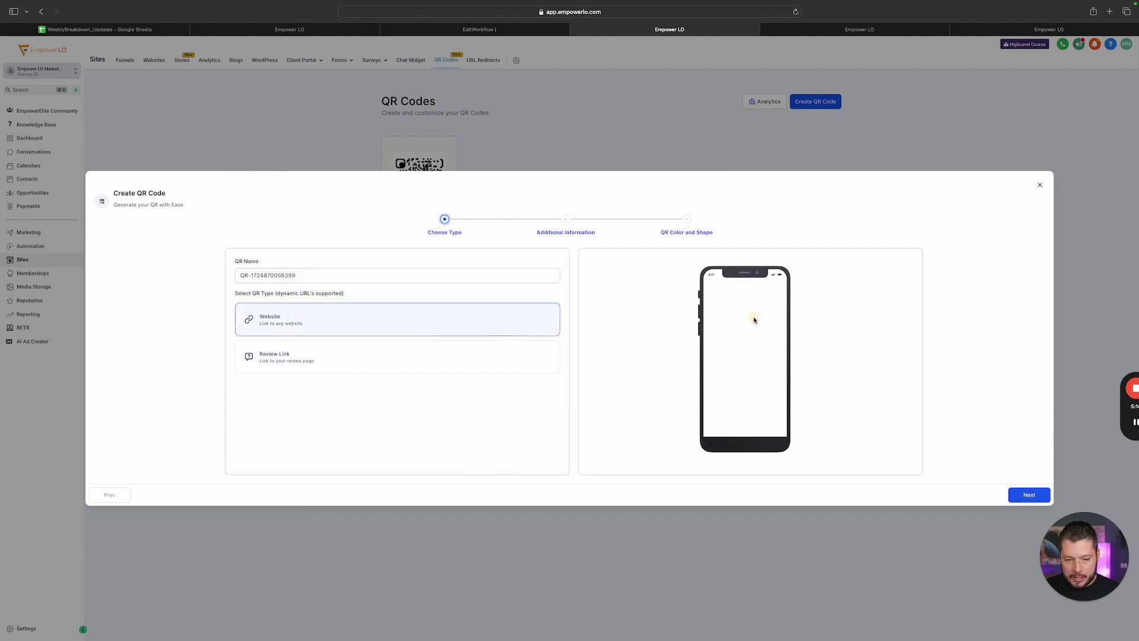
{"action": "left_click", "coordinate": [1029, 495]}
{"action": "left_click", "coordinate": [289, 295]}
{"action": "triple_click", "coordinate": [289, 296]}
{"action": "type", "text": "http"}
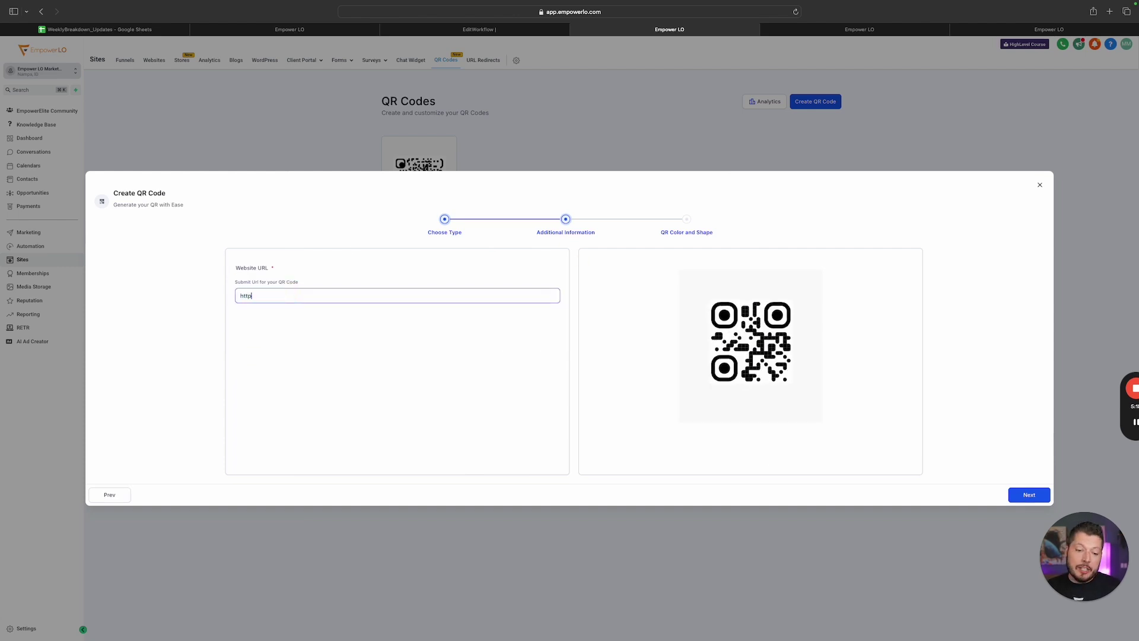
{"action": "type", "text": "s://empowerlo."}
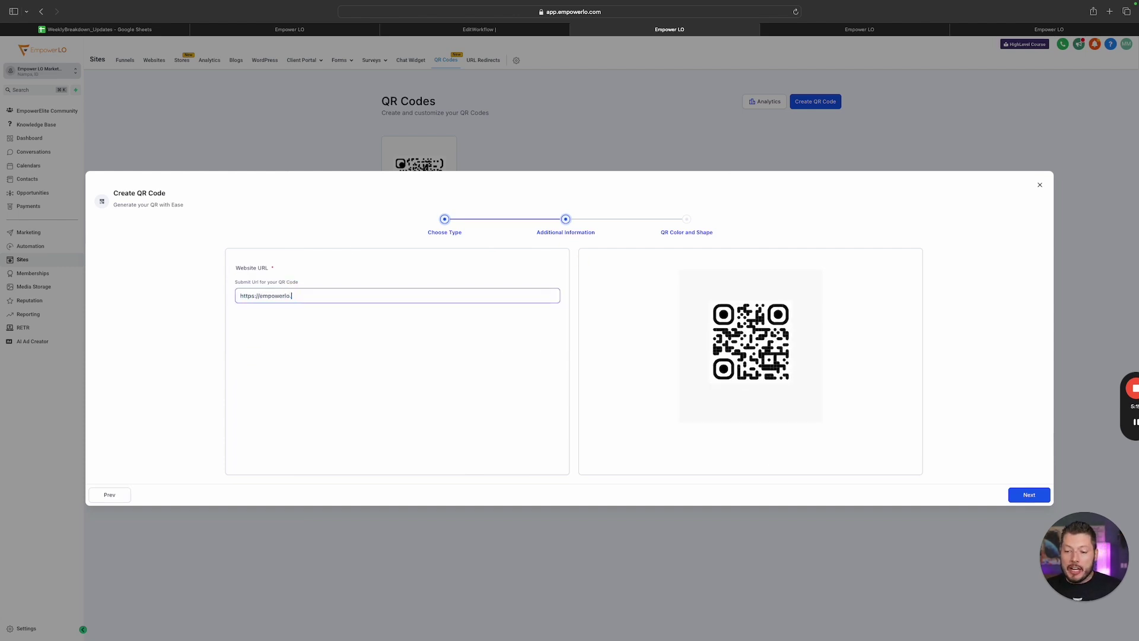
{"action": "type", "text": "com/"}
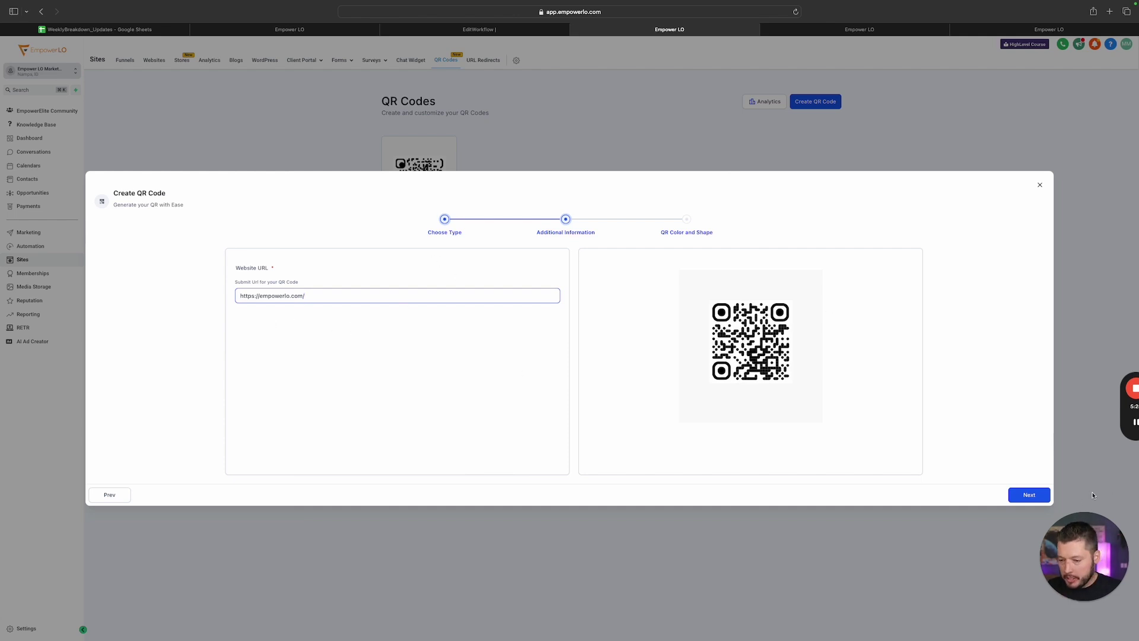
Step: Try several dot patterns for the QR code, choosing the sixth, and try the square marker center before returning to the circle
{"action": "left_click", "coordinate": [1029, 495]}
{"action": "scroll", "coordinate": [377, 330], "scroll_direction": "down", "scroll_amount": 3}
{"action": "left_click", "coordinate": [320, 381]}
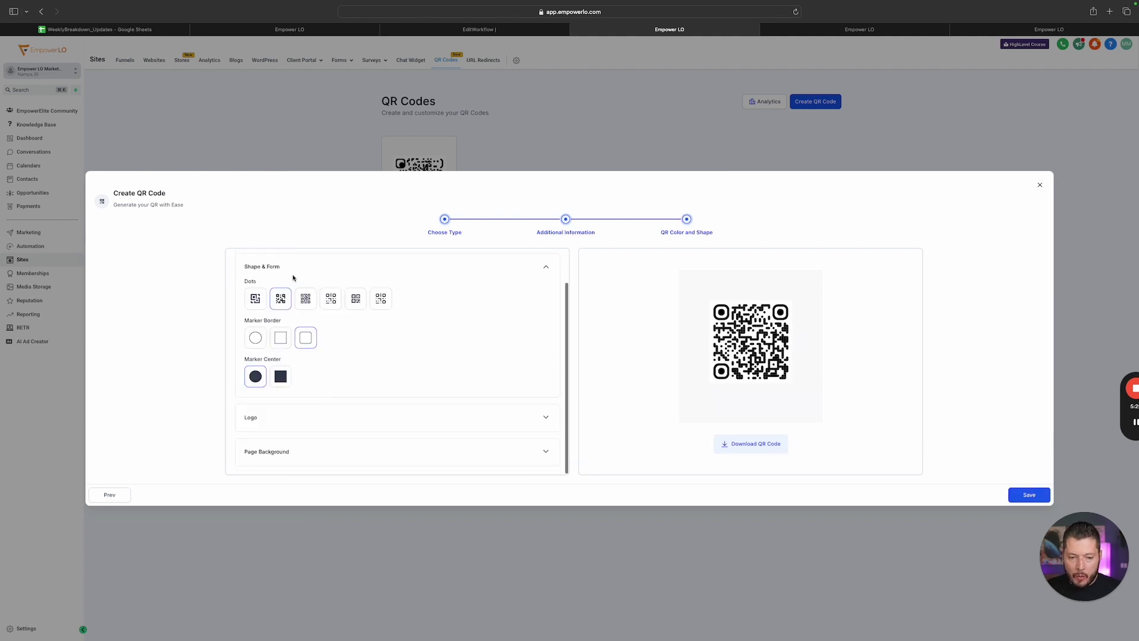
{"action": "left_click", "coordinate": [305, 298]}
{"action": "left_click", "coordinate": [330, 298]}
{"action": "left_click", "coordinate": [356, 298]}
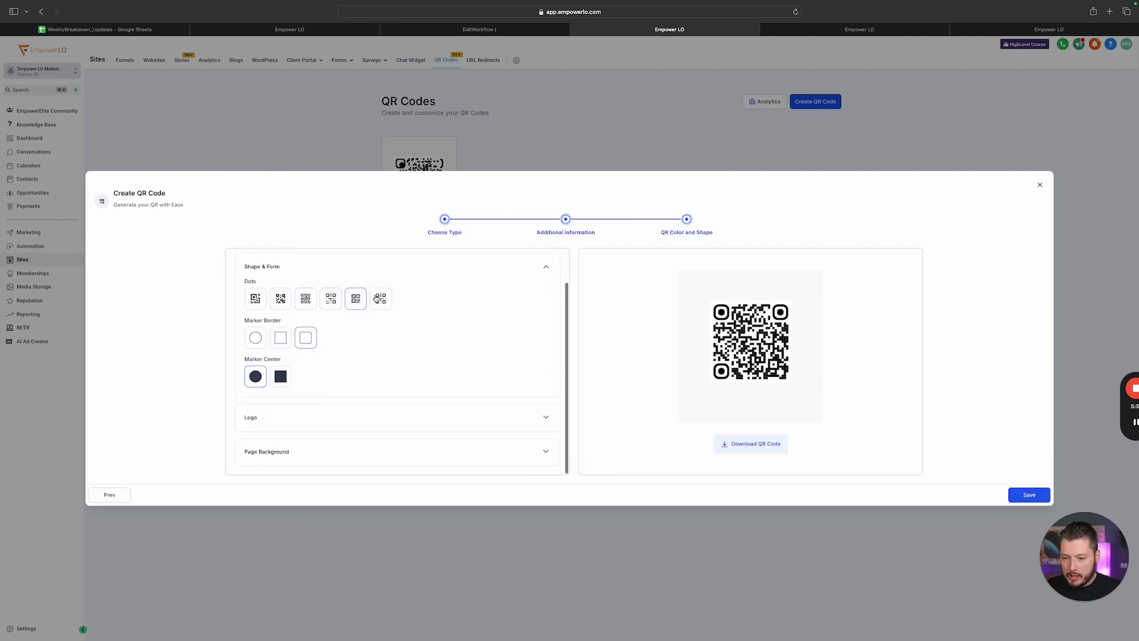
{"action": "left_click", "coordinate": [379, 298]}
{"action": "left_click", "coordinate": [286, 380]}
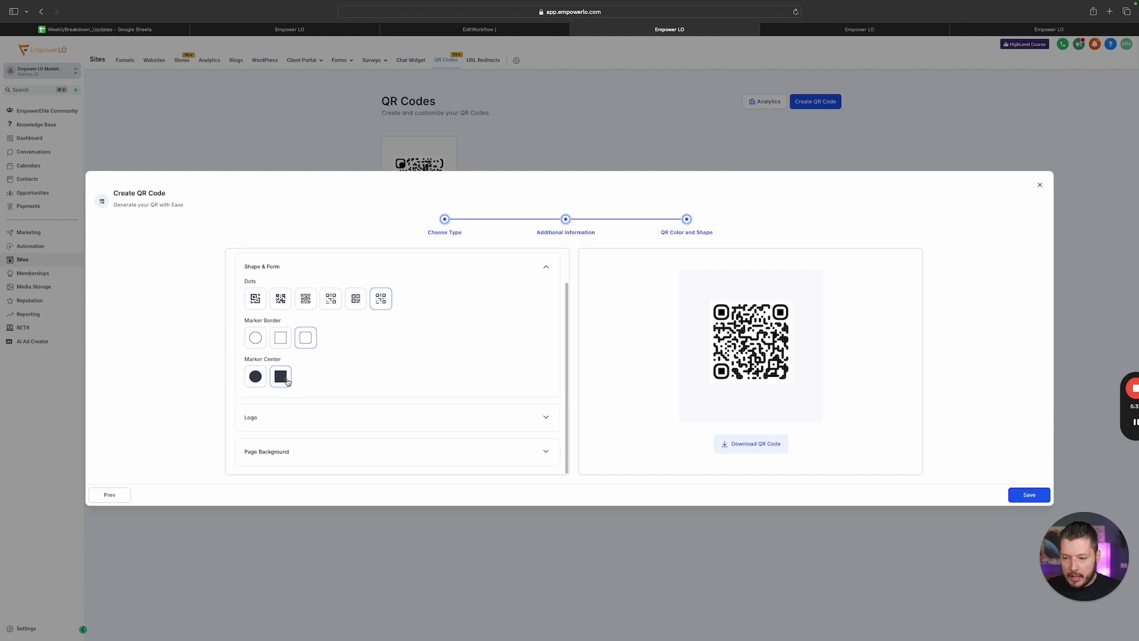
{"action": "left_click", "coordinate": [255, 376]}
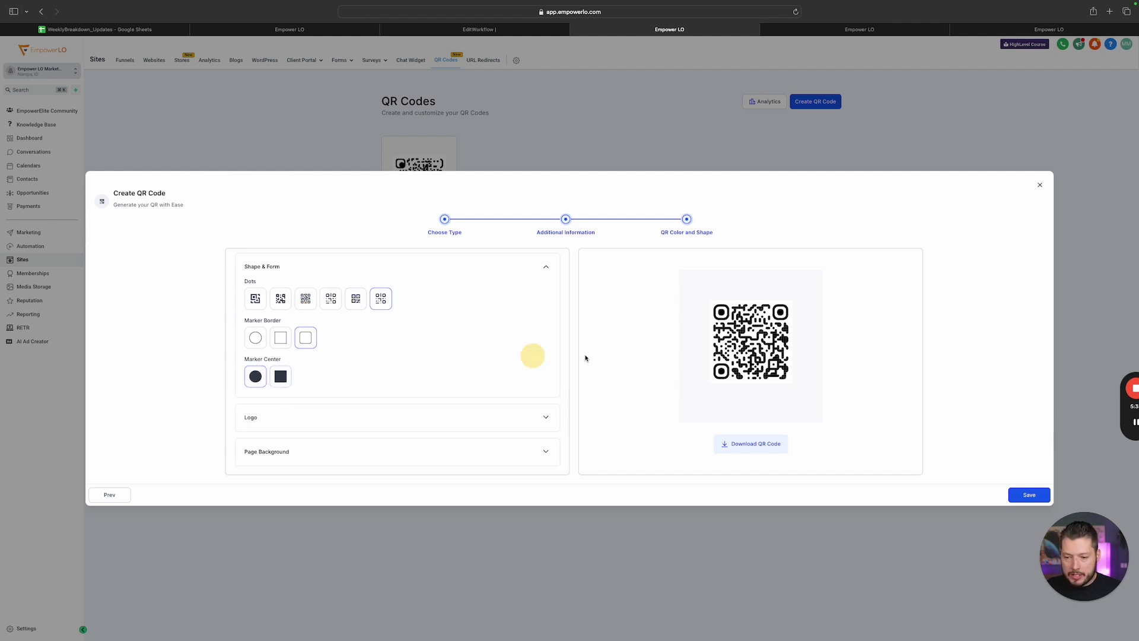
Step: Try the Google logo in the QR code's center, and replace it with the framed smiley logo
{"action": "left_click", "coordinate": [356, 420]}
{"action": "scroll", "coordinate": [328, 386], "scroll_direction": "down", "scroll_amount": 1}
{"action": "left_click", "coordinate": [284, 350]}
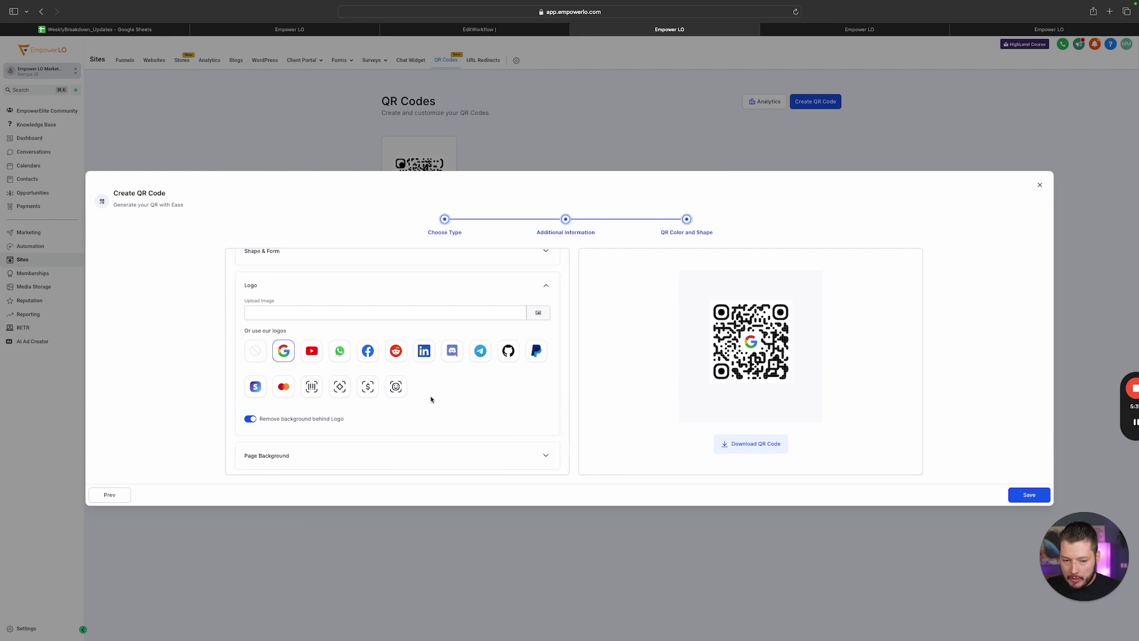
{"action": "left_click", "coordinate": [394, 390]}
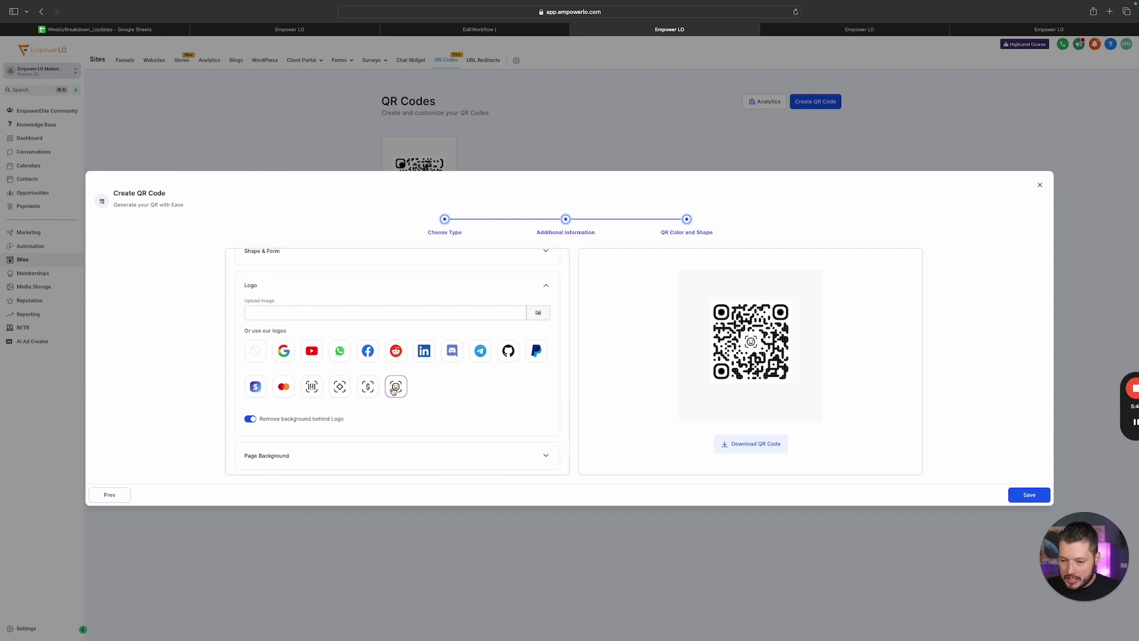
Step: Examine the QR code's page background options, and leave the QR code creator without keeping the new code
{"action": "scroll", "coordinate": [376, 426], "scroll_direction": "down", "scroll_amount": 1}
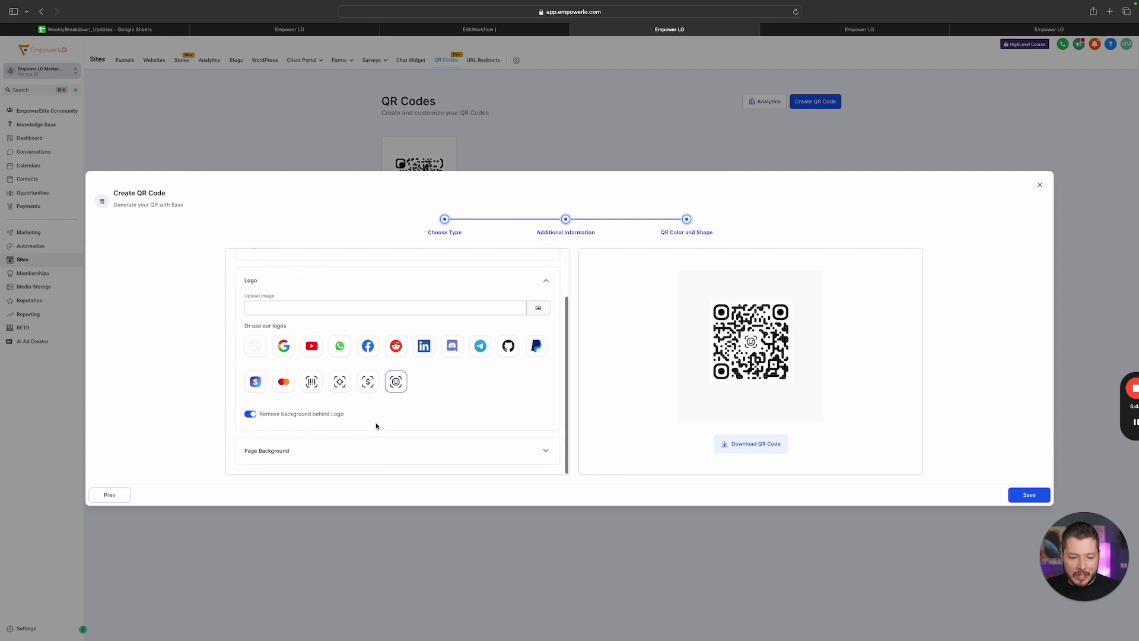
{"action": "left_click", "coordinate": [346, 451]}
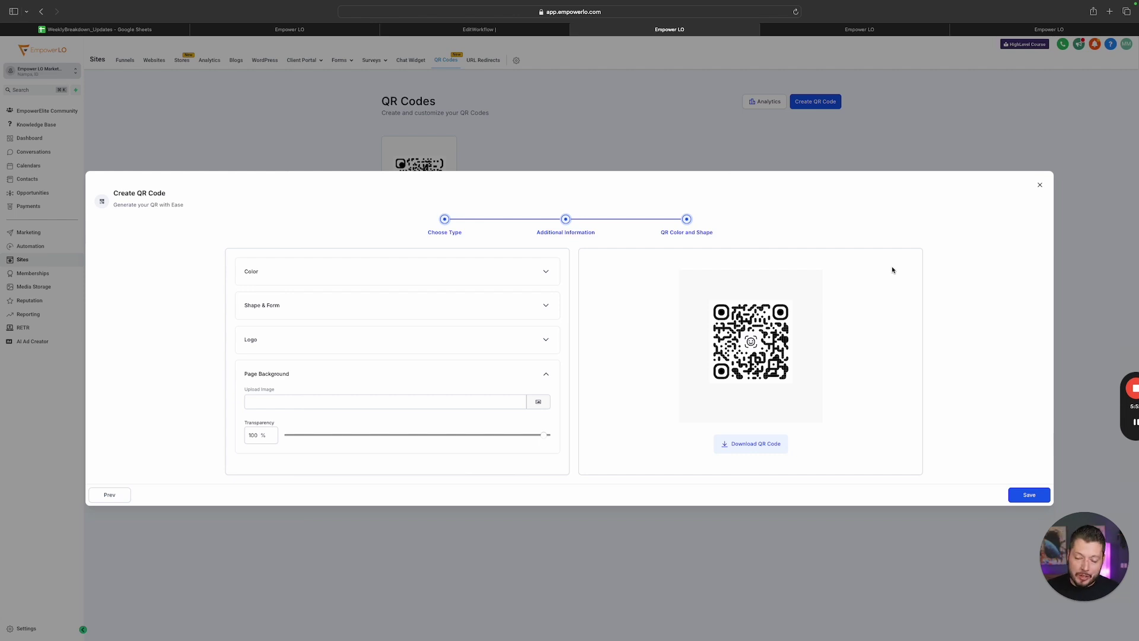
{"action": "left_click", "coordinate": [1040, 185]}
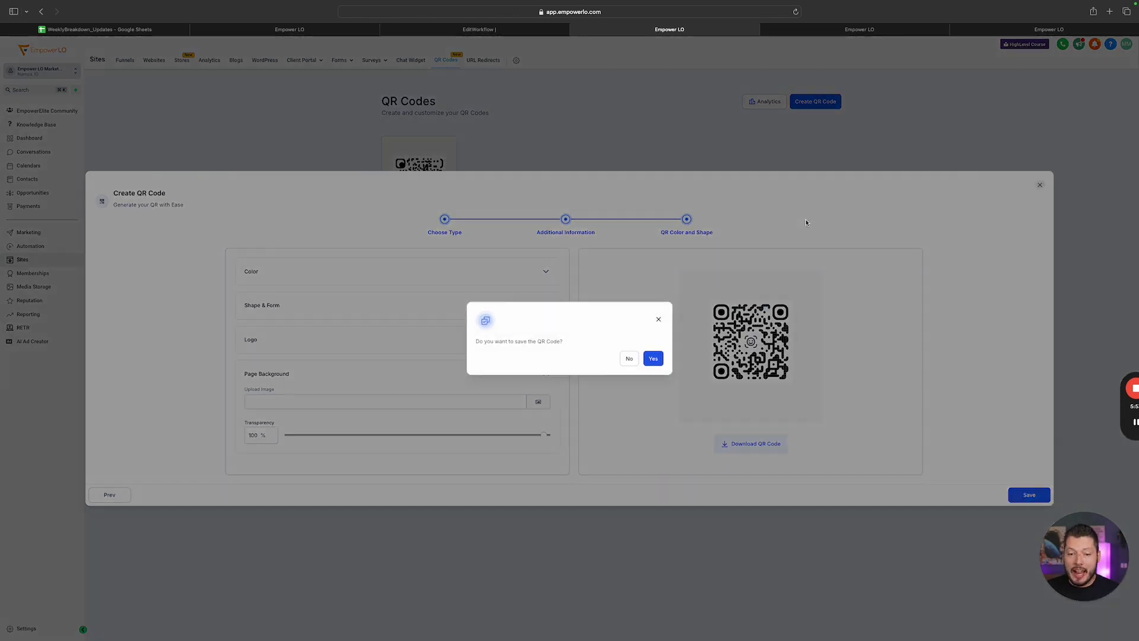
{"action": "left_click", "coordinate": [653, 358]}
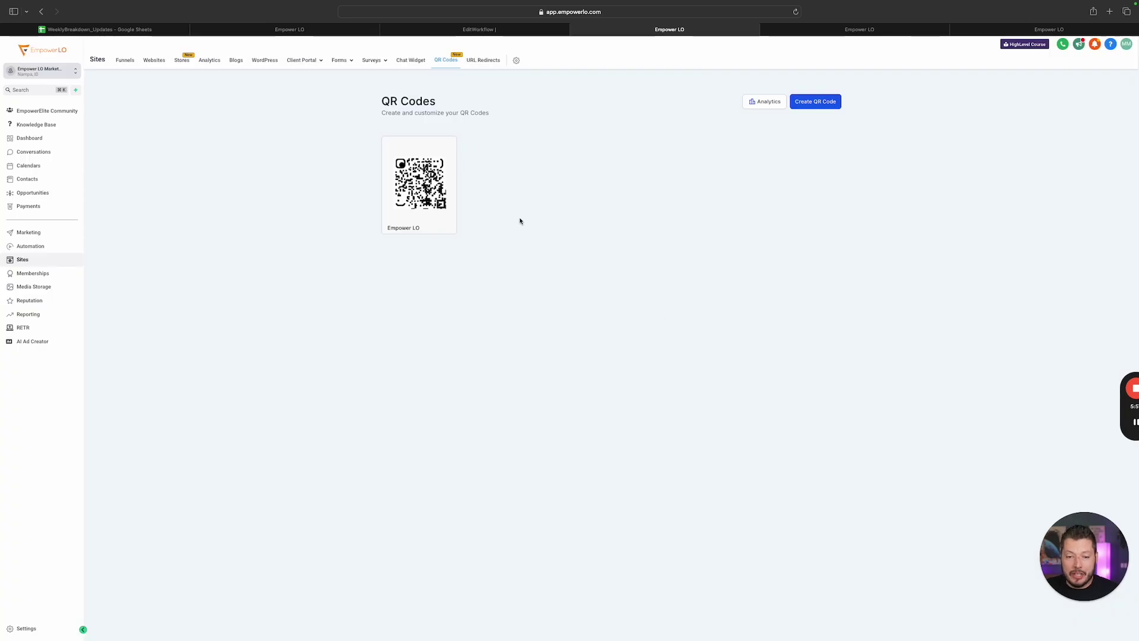
Step: Open the existing Empower LO QR code for editing at its website URL
{"action": "left_click", "coordinate": [428, 145]}
{"action": "left_click", "coordinate": [460, 115]}
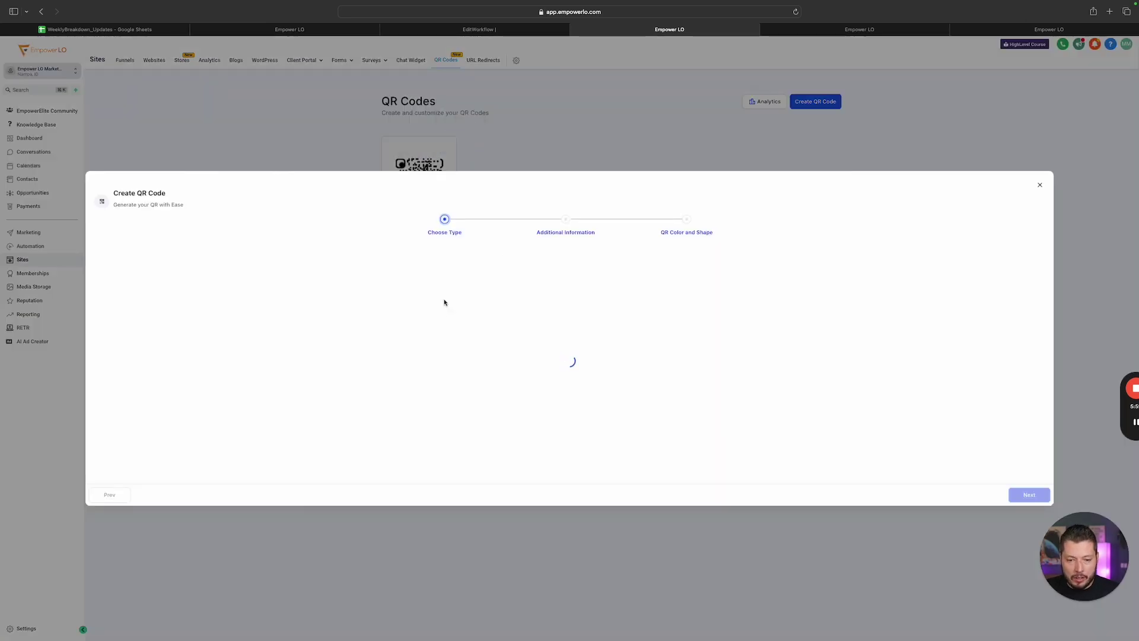
{"action": "left_click", "coordinate": [415, 295]}
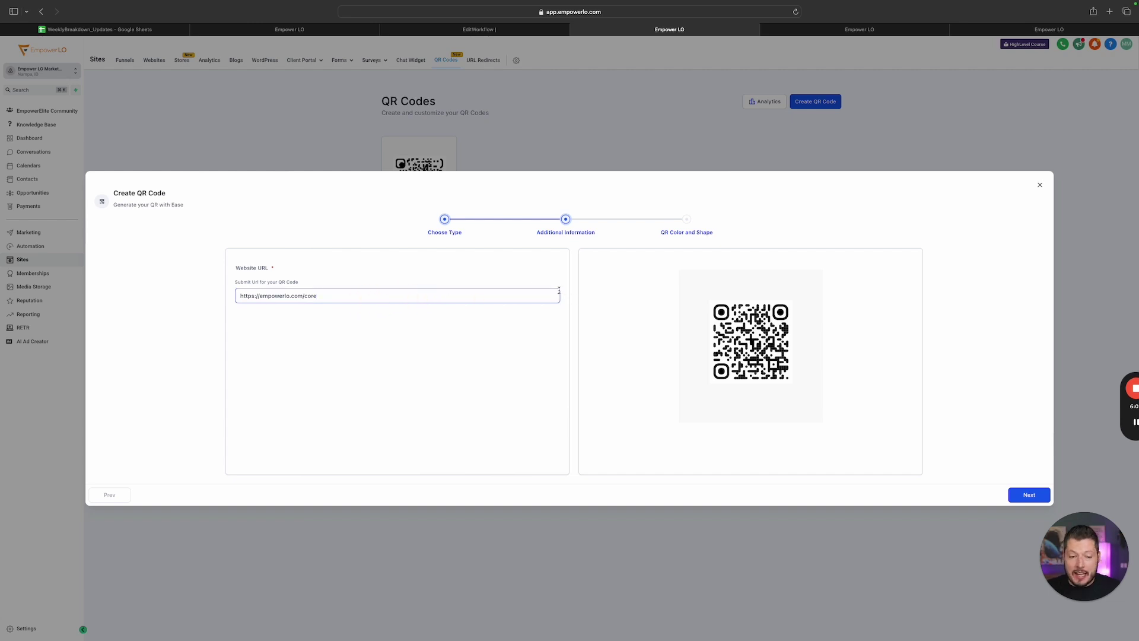
{"action": "left_click", "coordinate": [366, 291]}
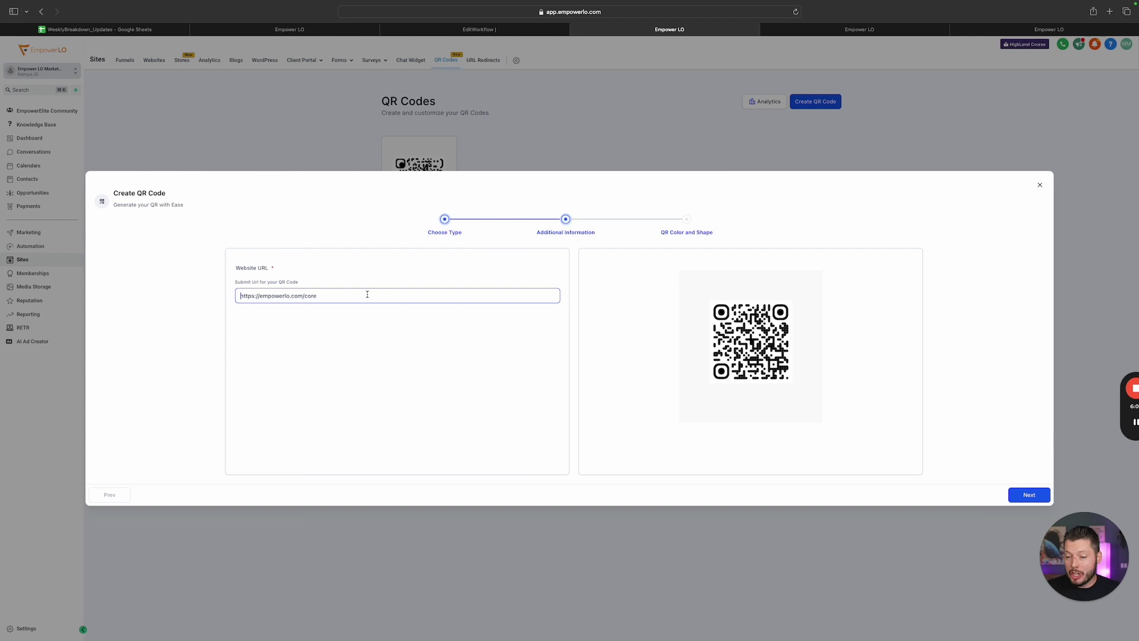
{"action": "left_click", "coordinate": [367, 294]}
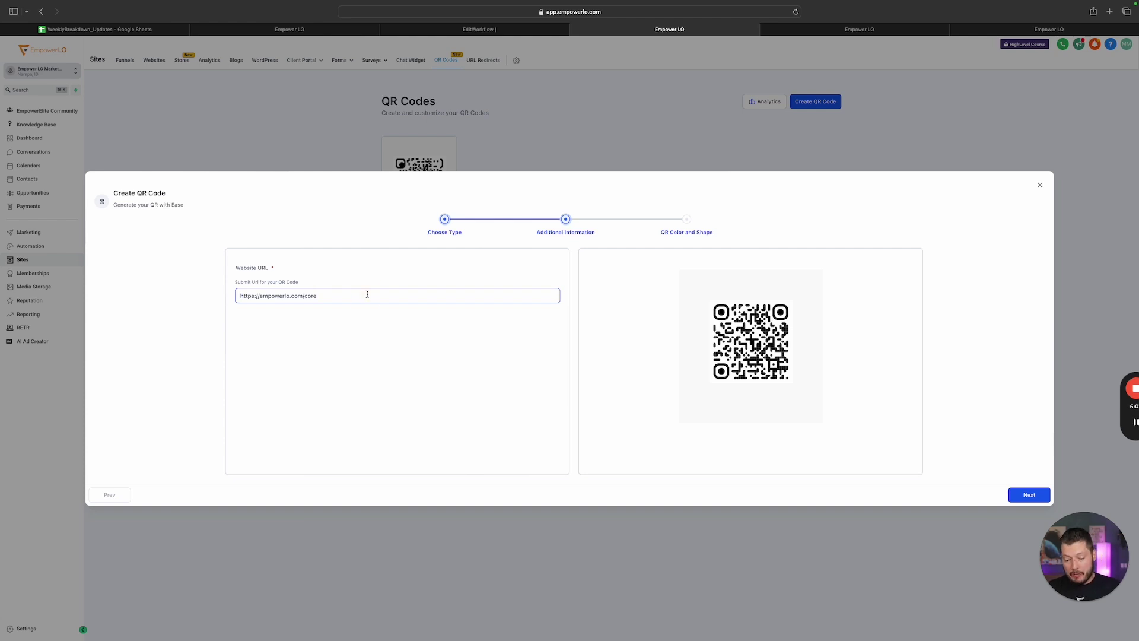
{"action": "type", "text": "c"}
{"action": "key", "text": "BackSpace"}
{"action": "type", "text": "mortgage-am"}
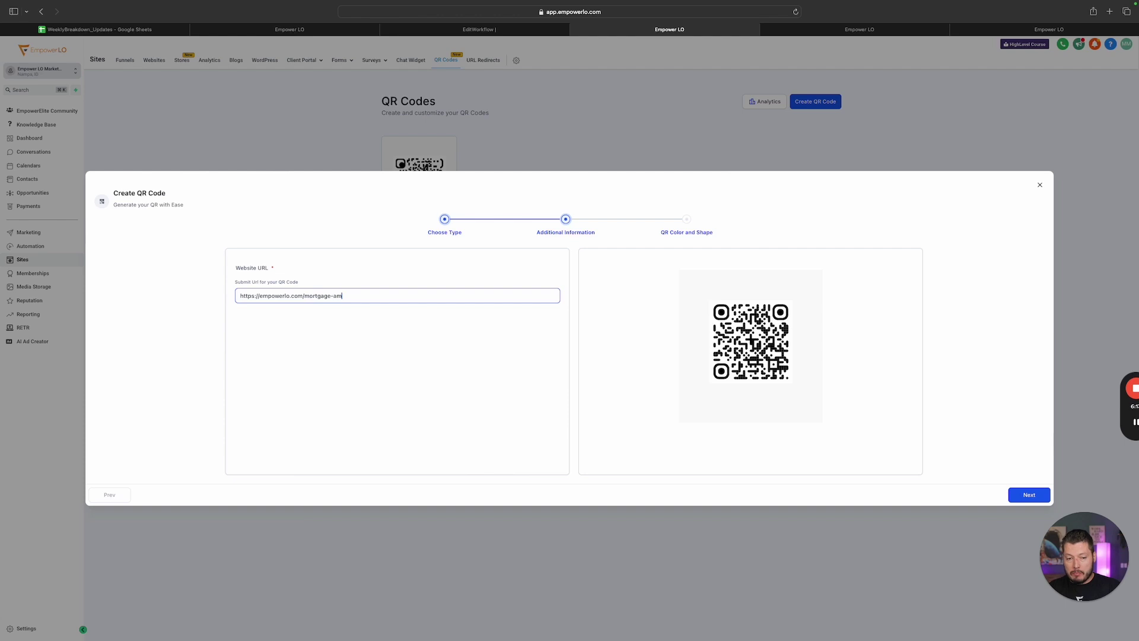
{"action": "type", "text": "arketingklja;ldfkgj;lkjb;lk;aldkfjg;lk"}
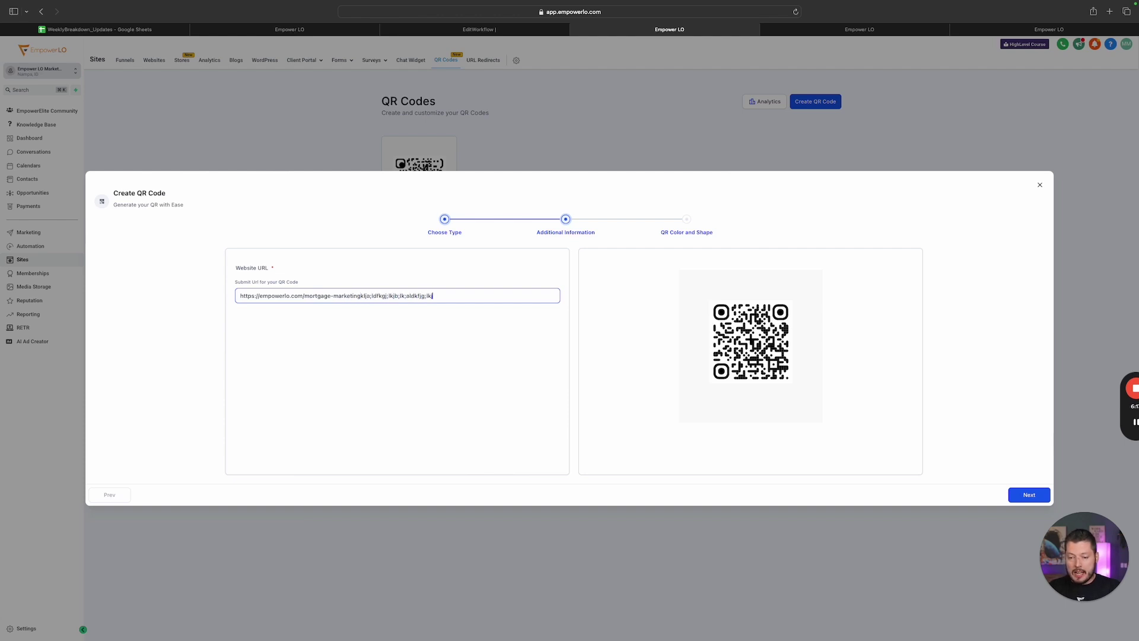
{"action": "type", "text": "jdfg;.kjasdgfkl;"}
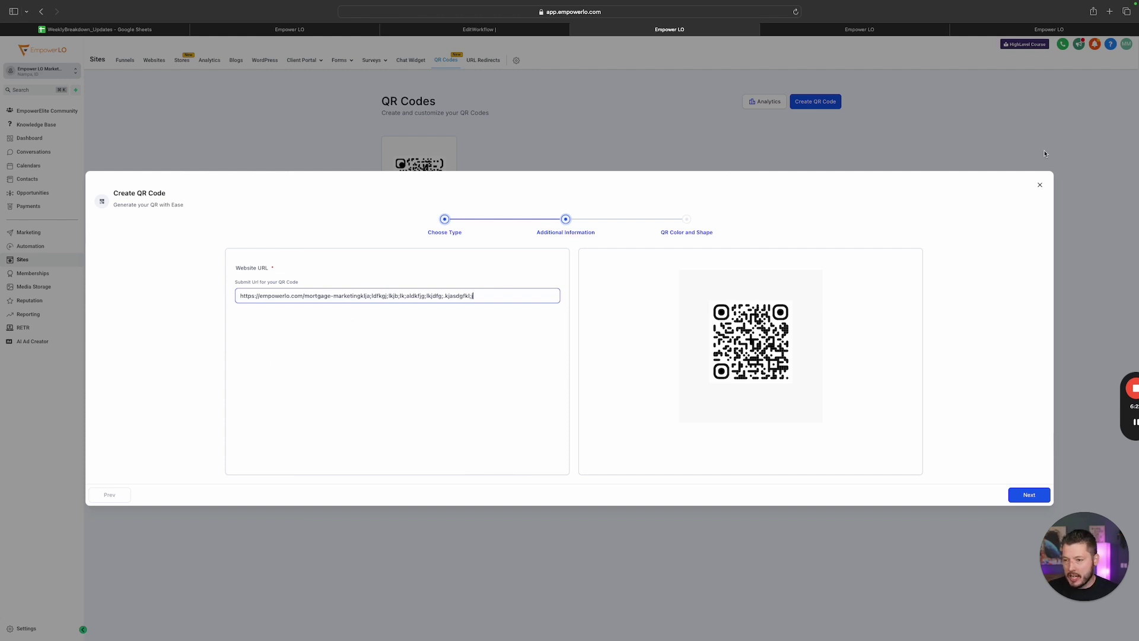
{"action": "left_click", "coordinate": [1039, 187]}
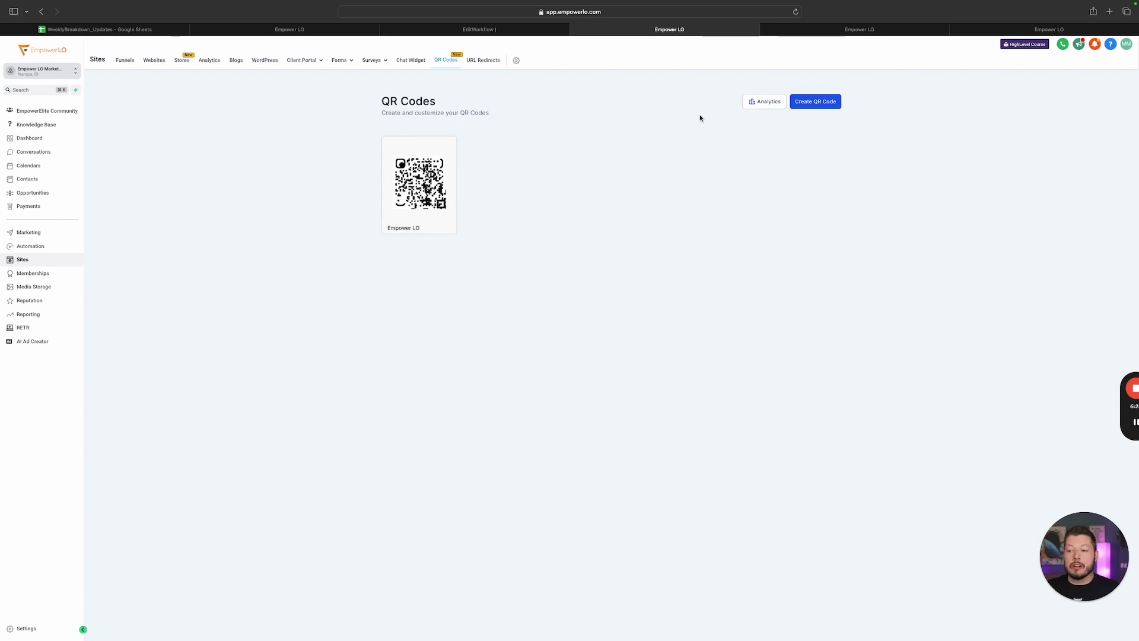
Step: Switch to the Social Planner and compare the calendar and list views of the planned posts
{"action": "left_click", "coordinate": [859, 29]}
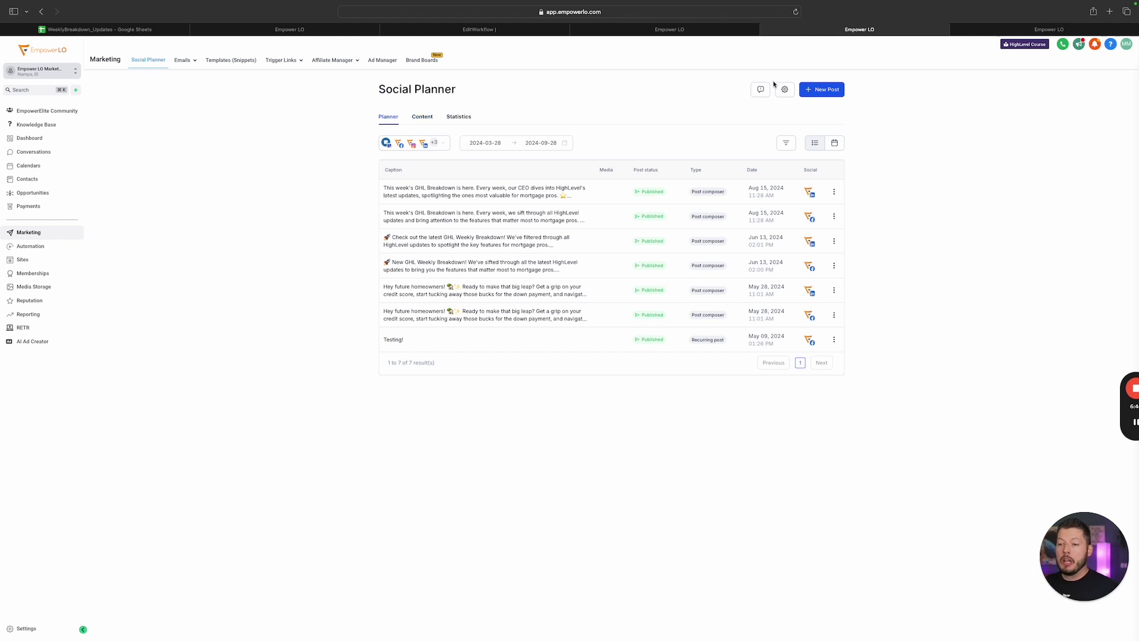
{"action": "left_click", "coordinate": [838, 144]}
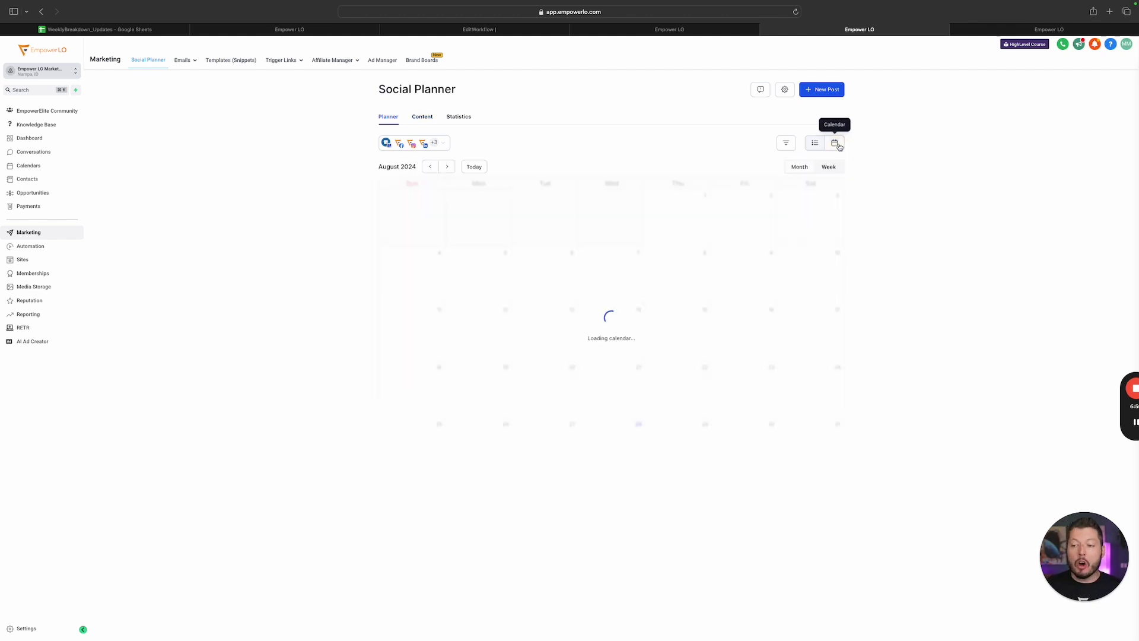
{"action": "left_click", "coordinate": [819, 145]}
{"action": "left_click", "coordinate": [833, 145]}
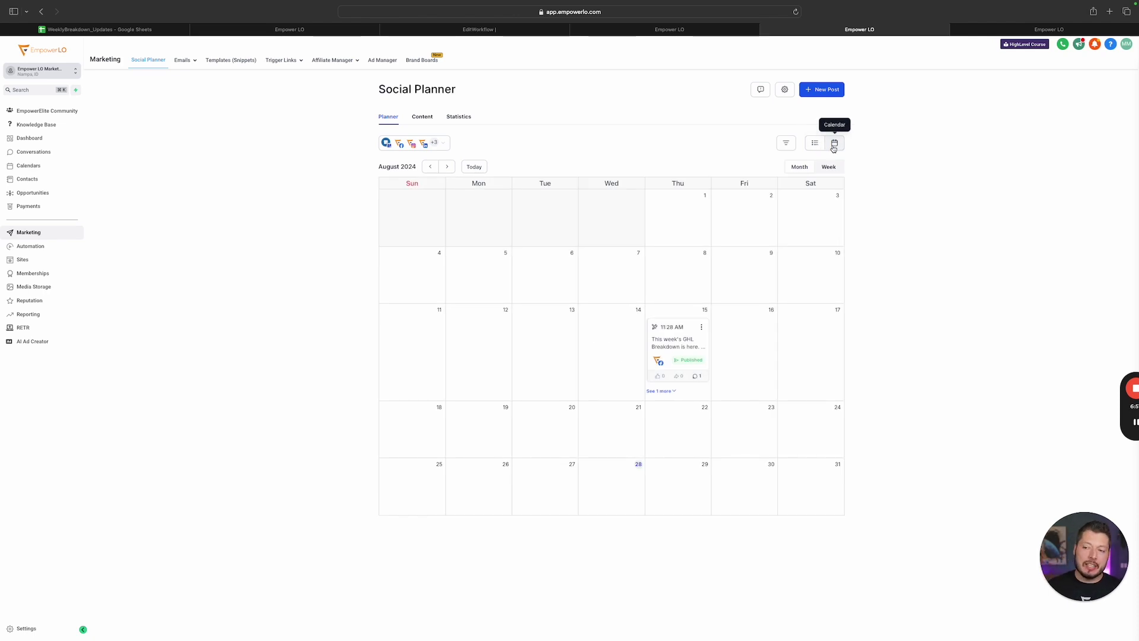
{"action": "left_click", "coordinate": [814, 144]}
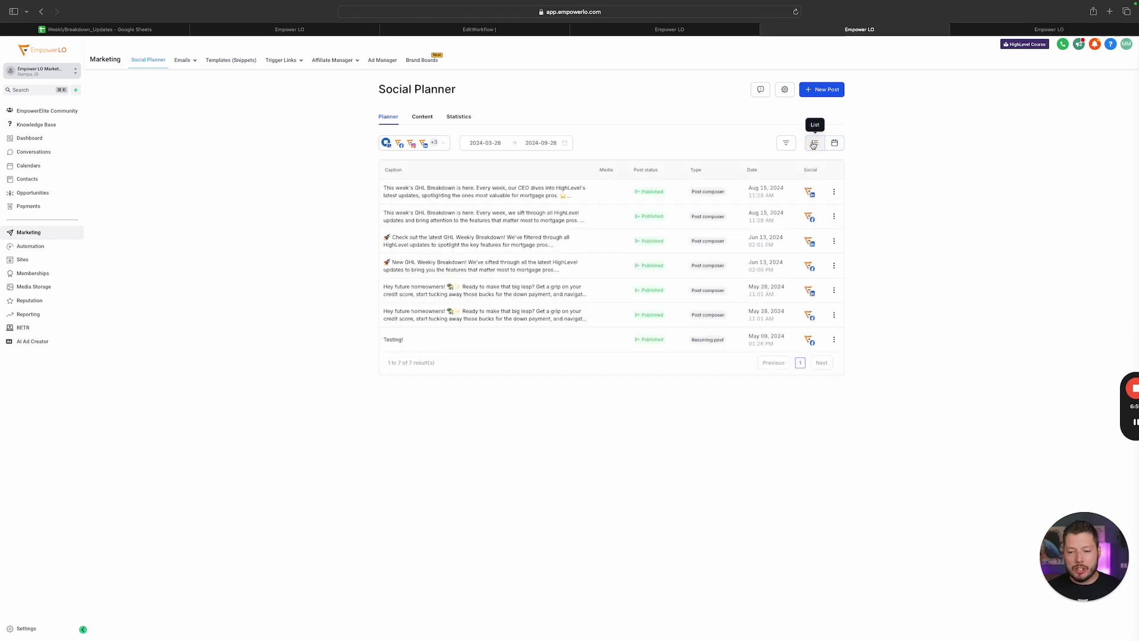
{"action": "left_click", "coordinate": [814, 145]}
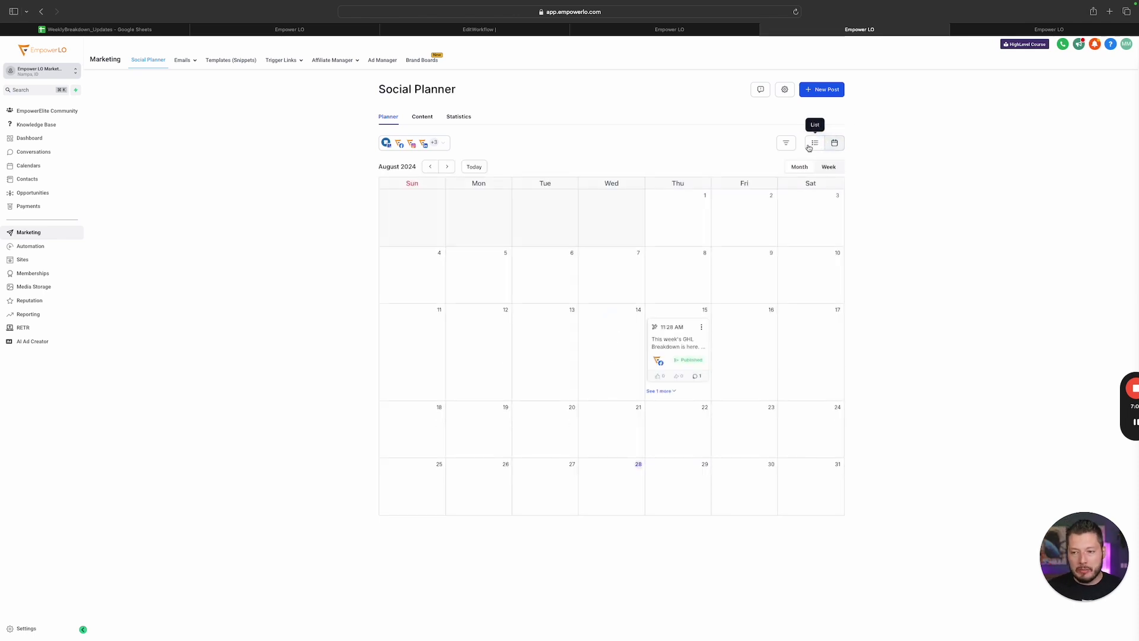
Step: View the Review, CSV and Recurring sections of the Social Planner's content
{"action": "left_click", "coordinate": [417, 118]}
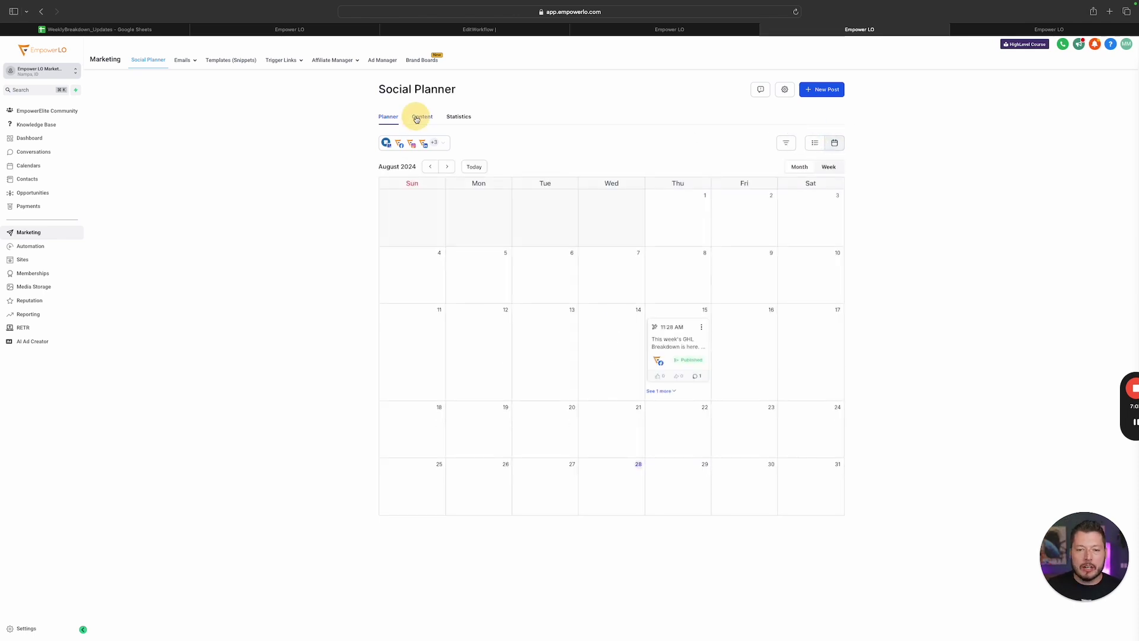
{"action": "left_click", "coordinate": [402, 177]}
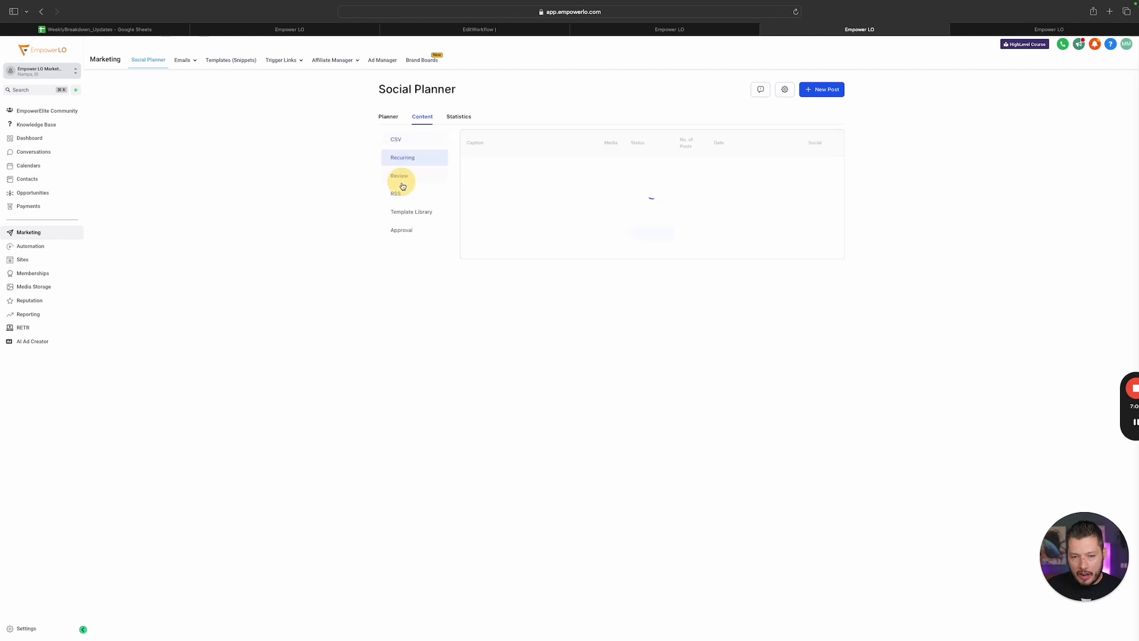
{"action": "left_click", "coordinate": [397, 137]}
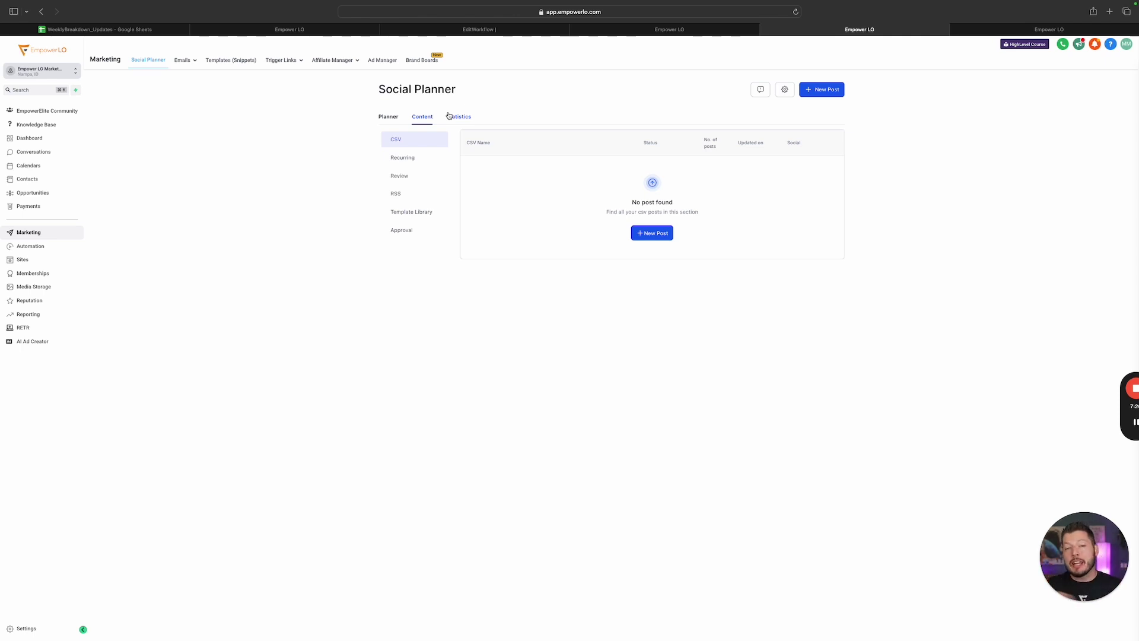
{"action": "left_click", "coordinate": [415, 155]}
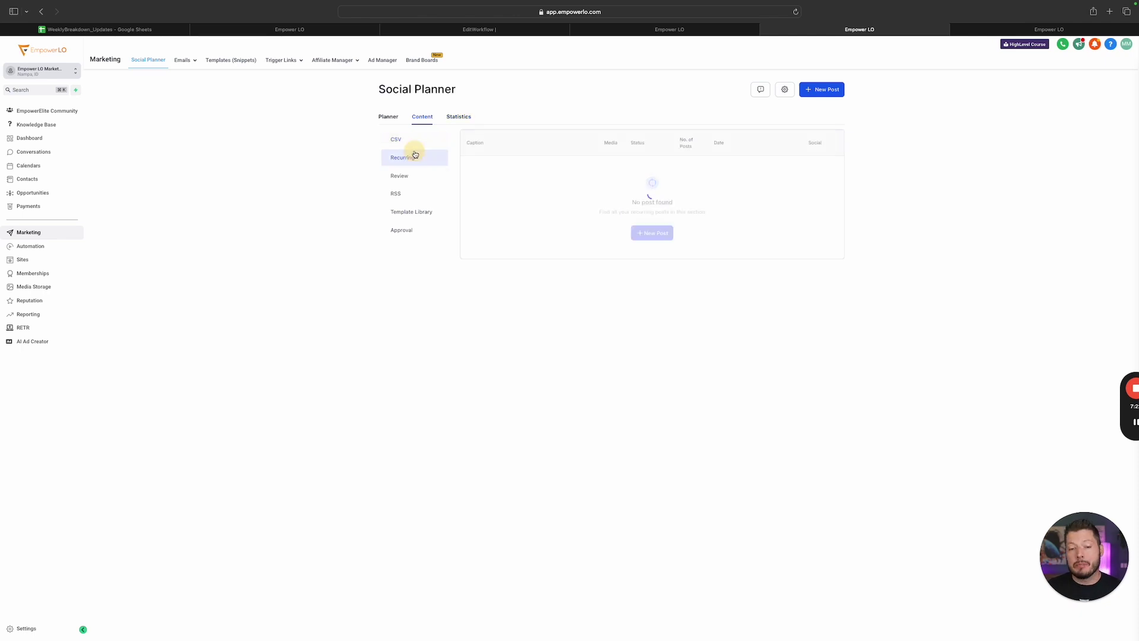
Step: Check the Social Planner's Review content section and return to the planner's list of posts
{"action": "left_click", "coordinate": [399, 176]}
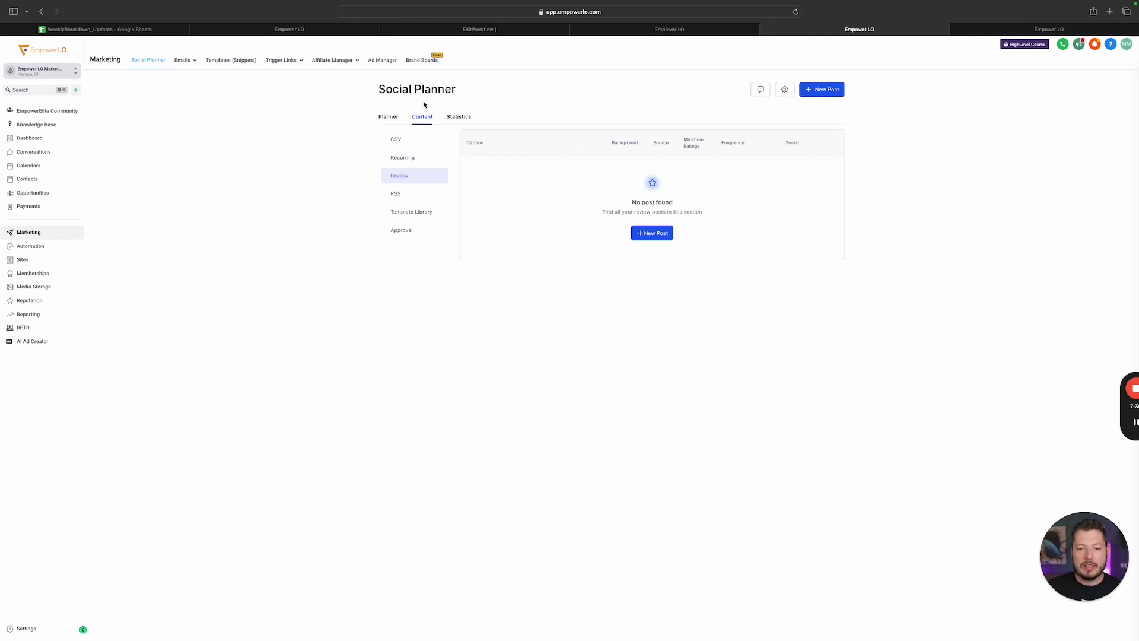
{"action": "left_click", "coordinate": [387, 118]}
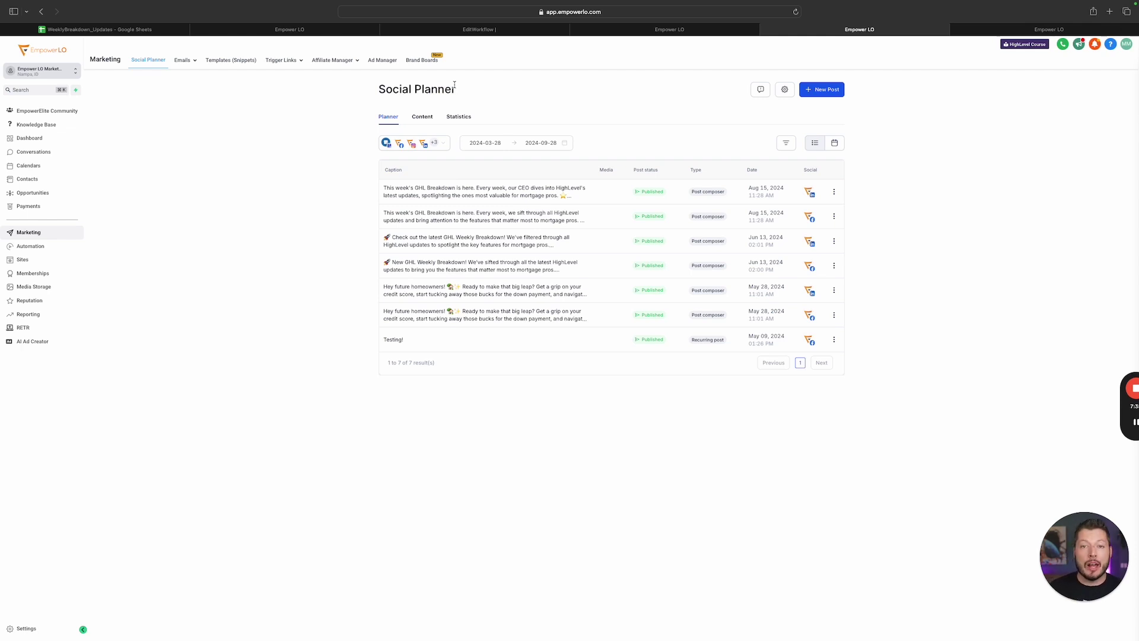
Step: Switch to the Labs settings, expand the full description of Conversations: Save Draft Messages, and highlight its text
{"action": "key", "text": "ctrl+Tab"}
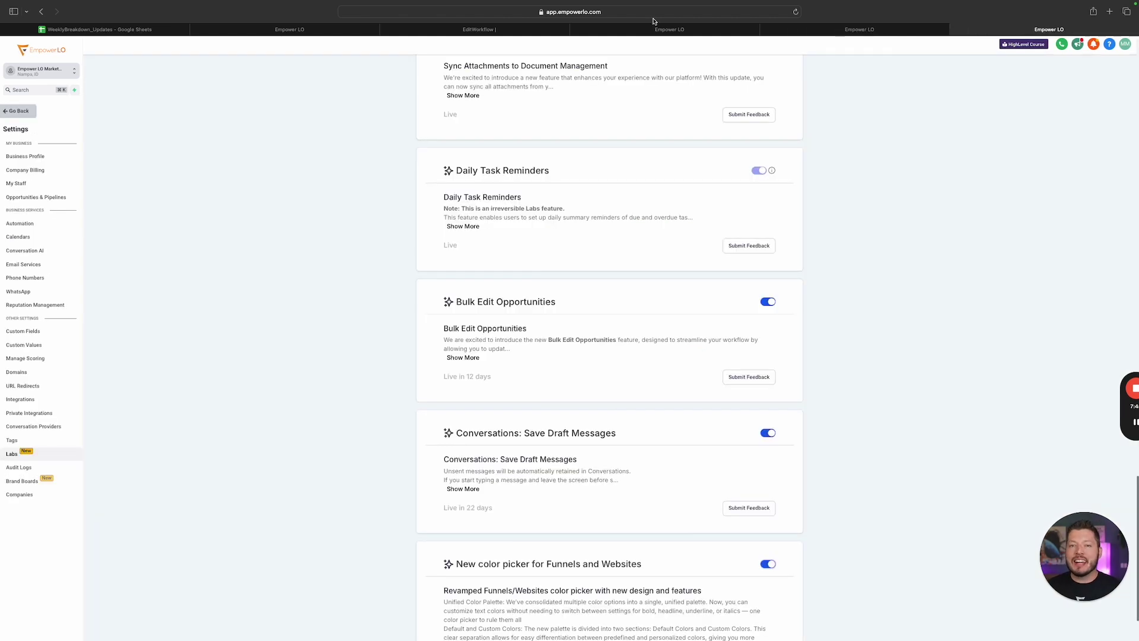
{"action": "scroll", "coordinate": [734, 308], "scroll_direction": "down", "scroll_amount": 2}
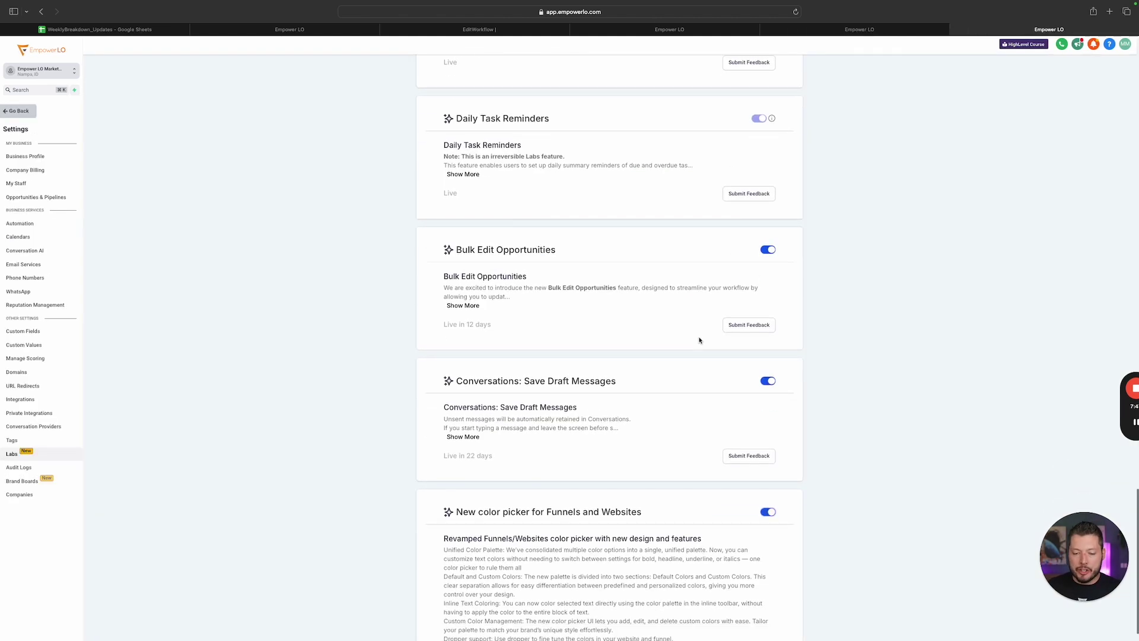
{"action": "left_click", "coordinate": [464, 415]}
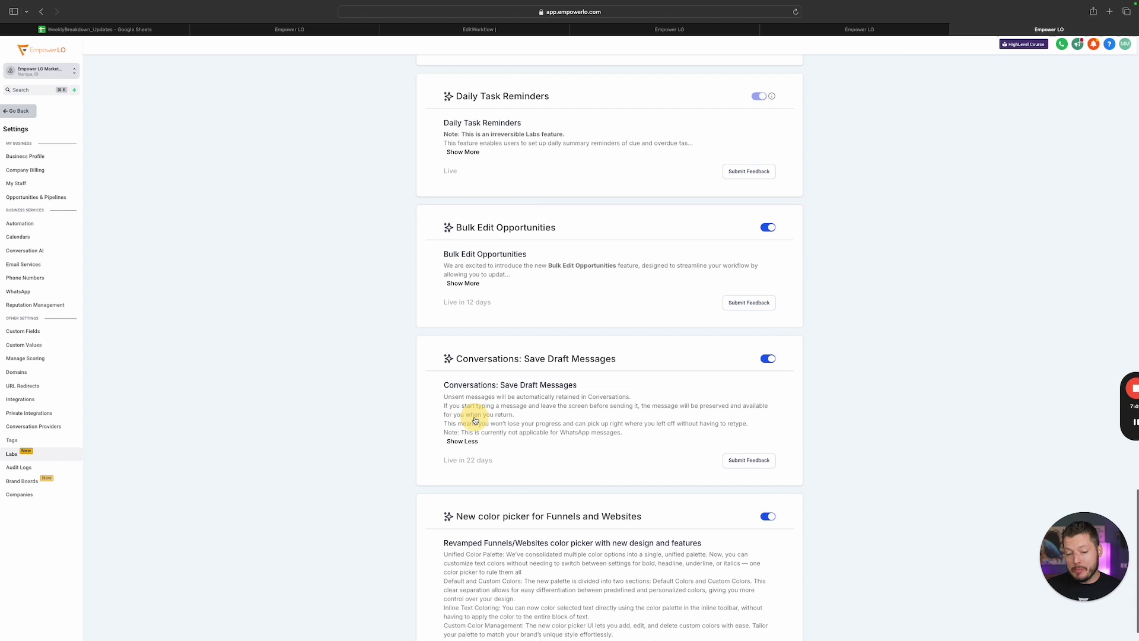
{"action": "left_click_drag", "start_coordinate": [655, 436], "coordinate": [466, 372]}
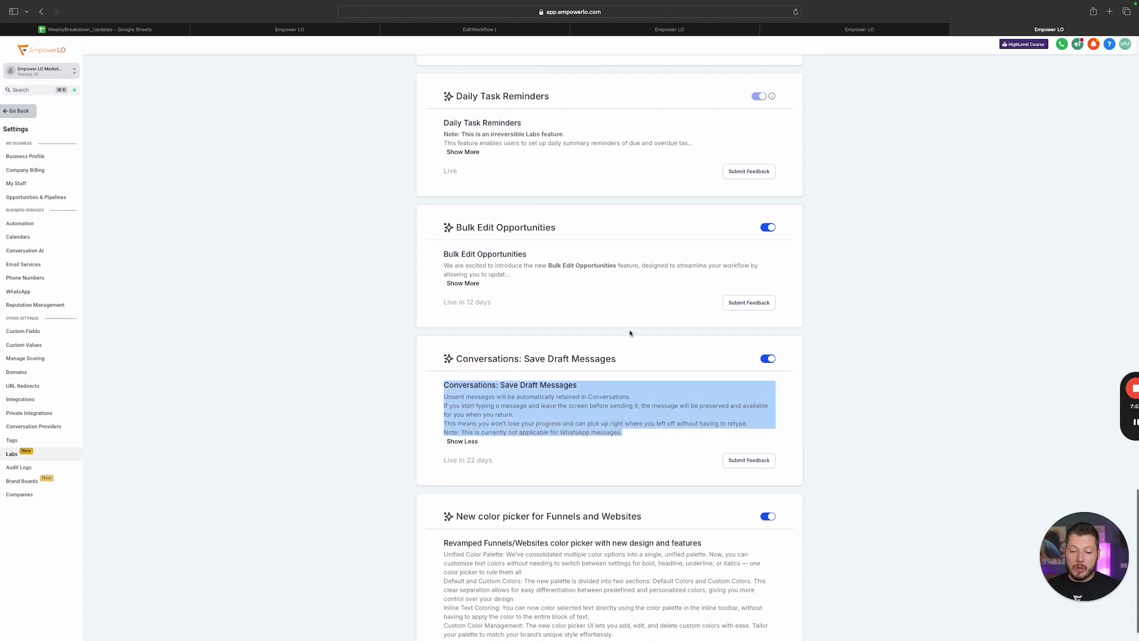